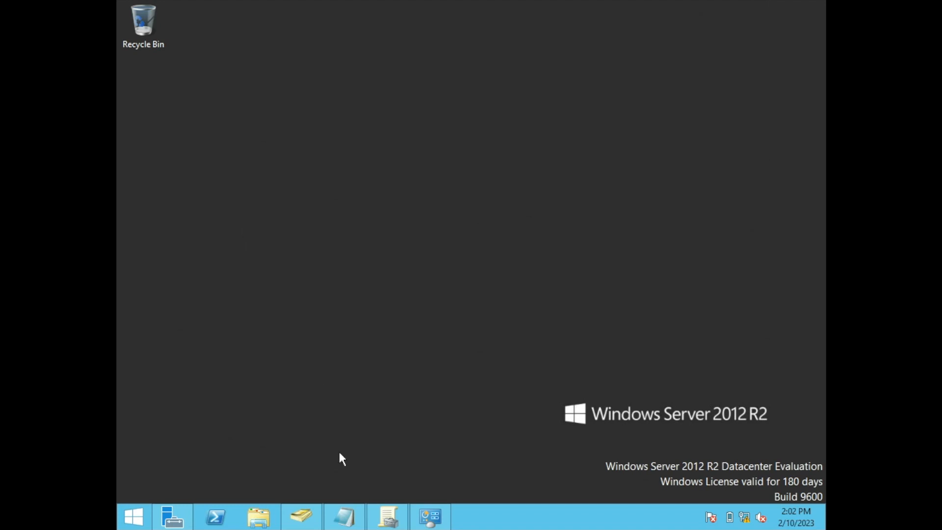
# Close the open Group Policy Management window and launch the Group Policy Management console again.
pyautogui.rightClick(387, 516)
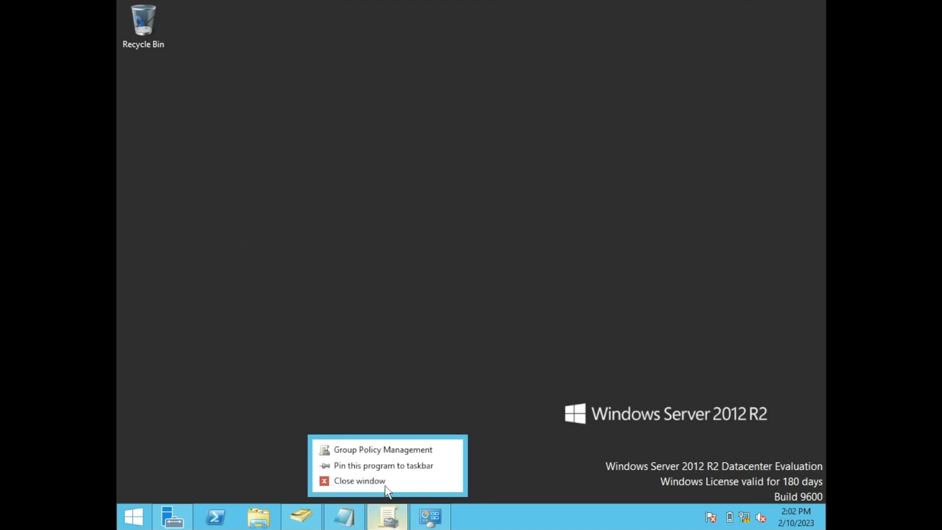
pyautogui.click(385, 482)
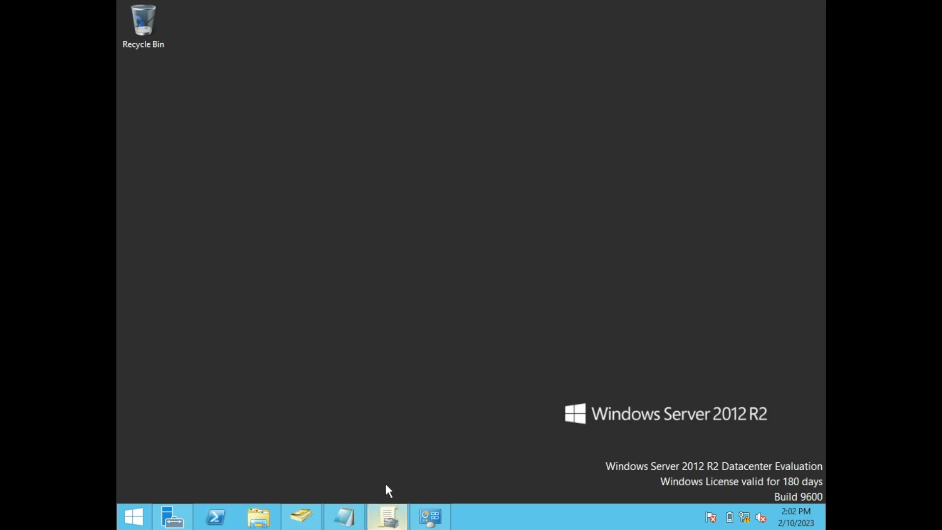
pyautogui.click(128, 525)
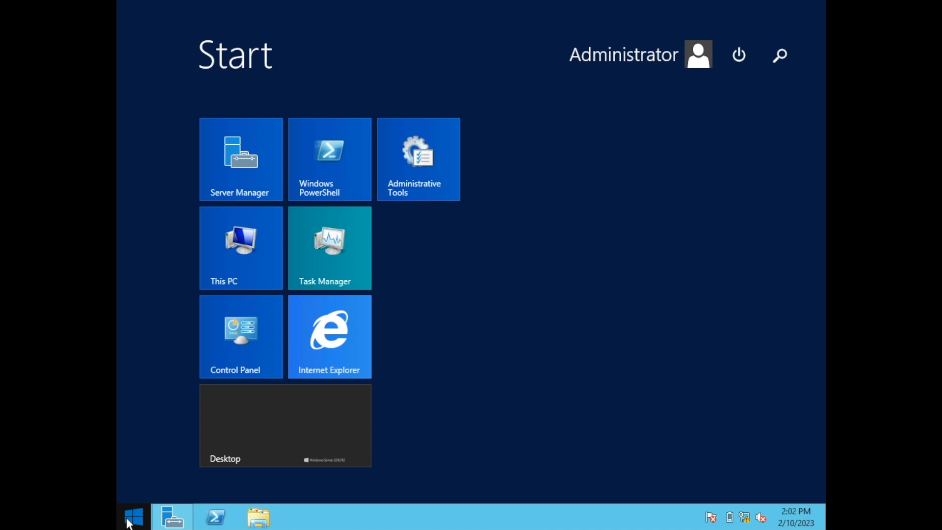
pyautogui.write('group Policy Management')
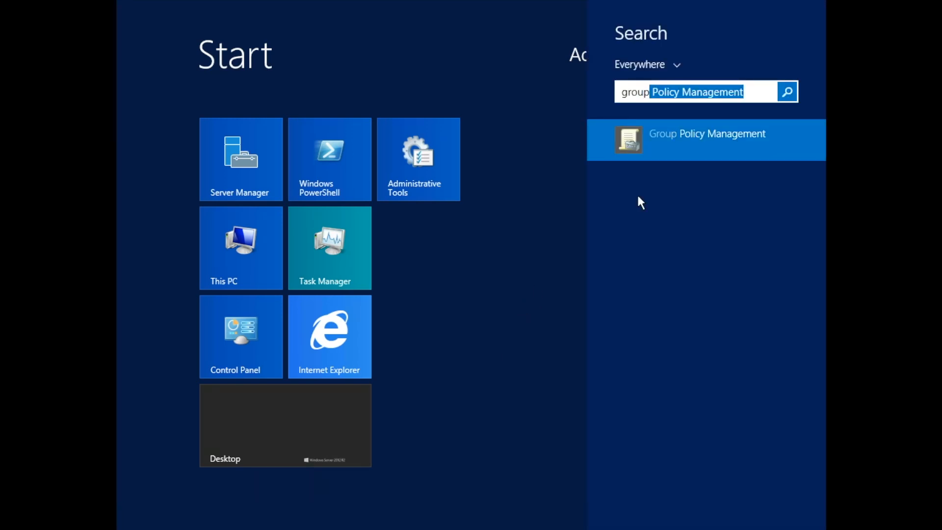
pyautogui.click(662, 144)
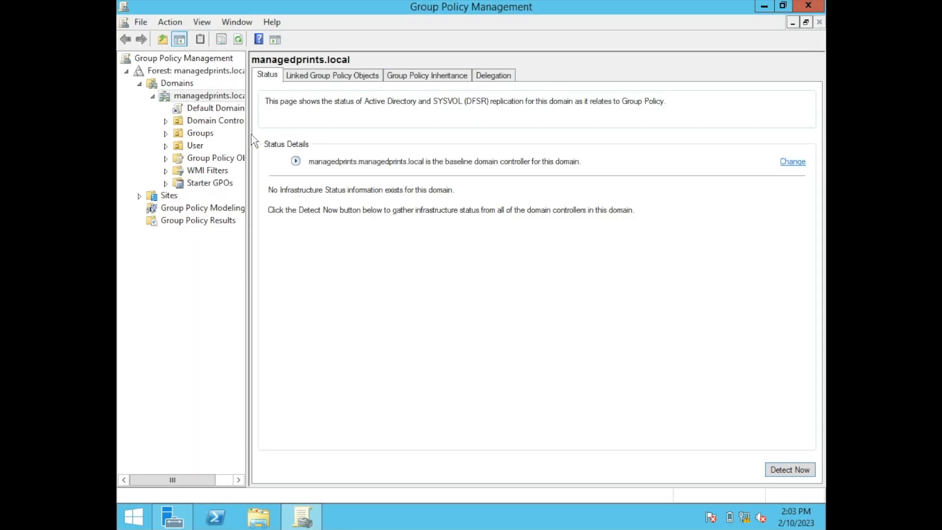
# Create a GPO named "Shared Printer Driver" linked to the managedprints.local domain, with no source starter GPO.
pyautogui.rightClick(204, 99)
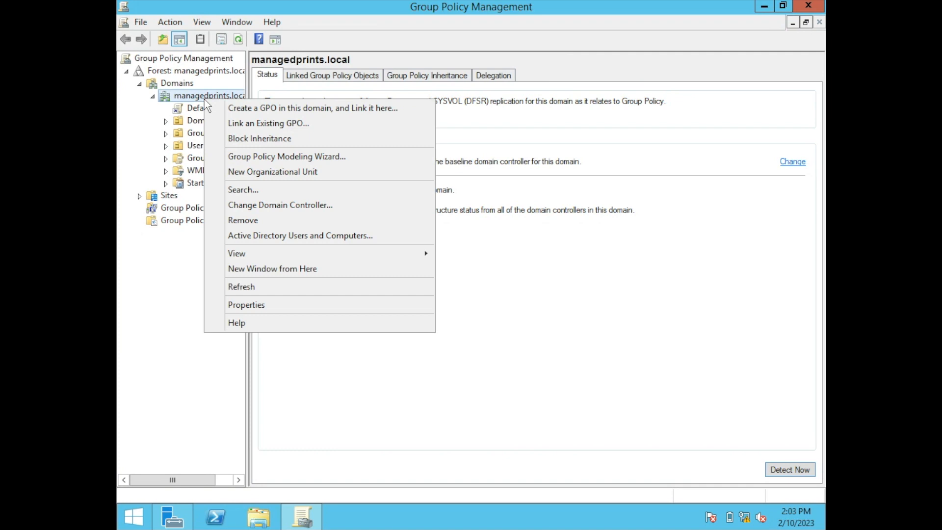
pyautogui.click(232, 109)
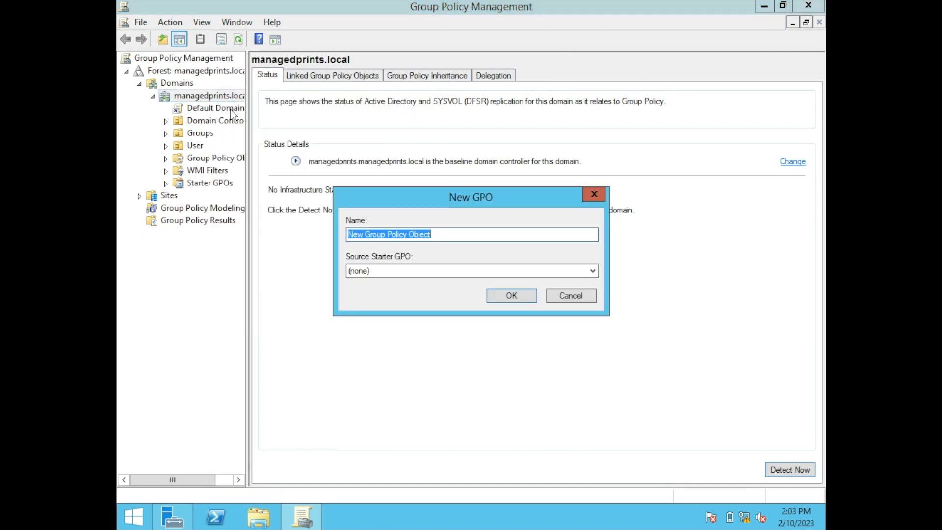
pyautogui.write('Sha')
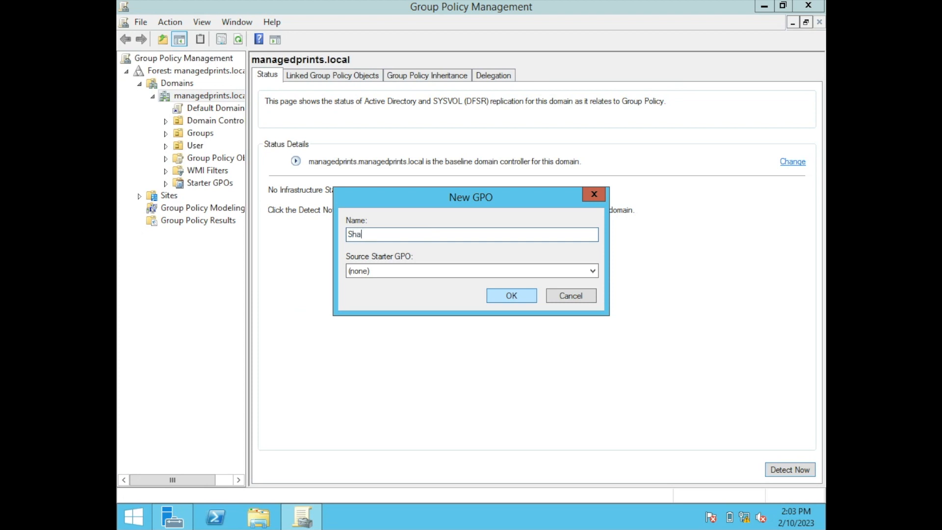
pyautogui.write('red Printer Driver')
pyautogui.click(526, 296)
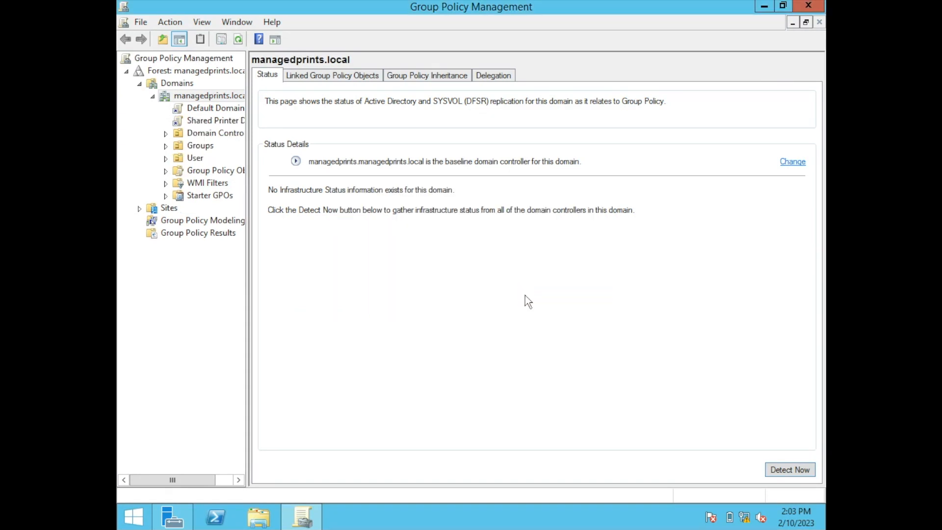
# Open the Shared Printer Driver GPO for editing in the Group Policy Management Editor.
pyautogui.click(228, 122)
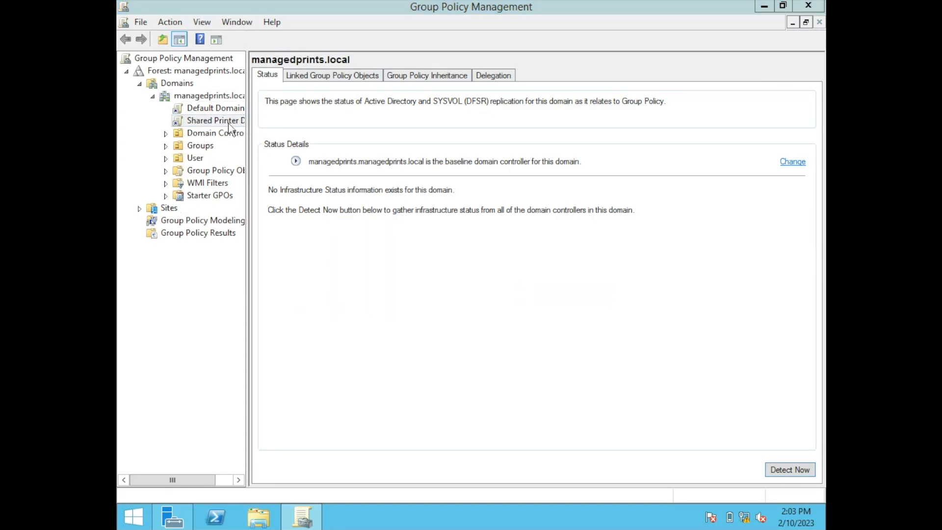
pyautogui.click(619, 284)
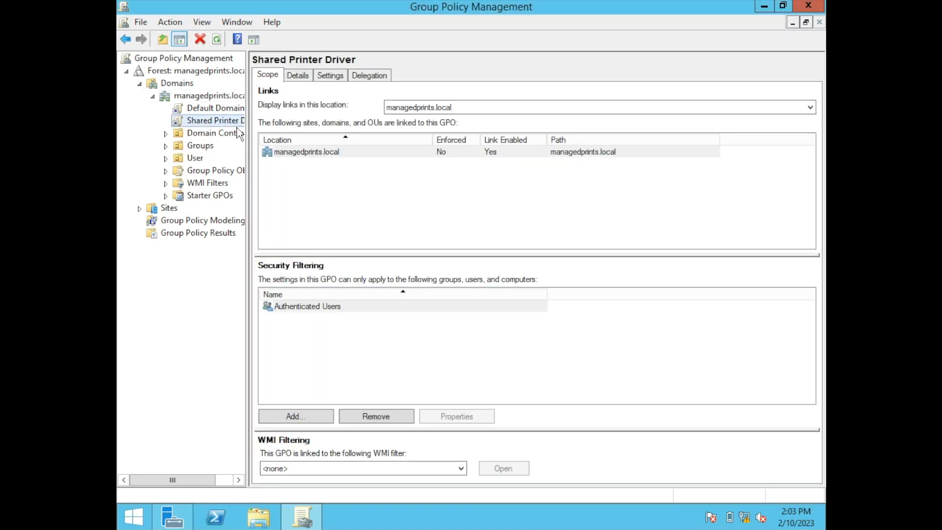
pyautogui.rightClick(227, 120)
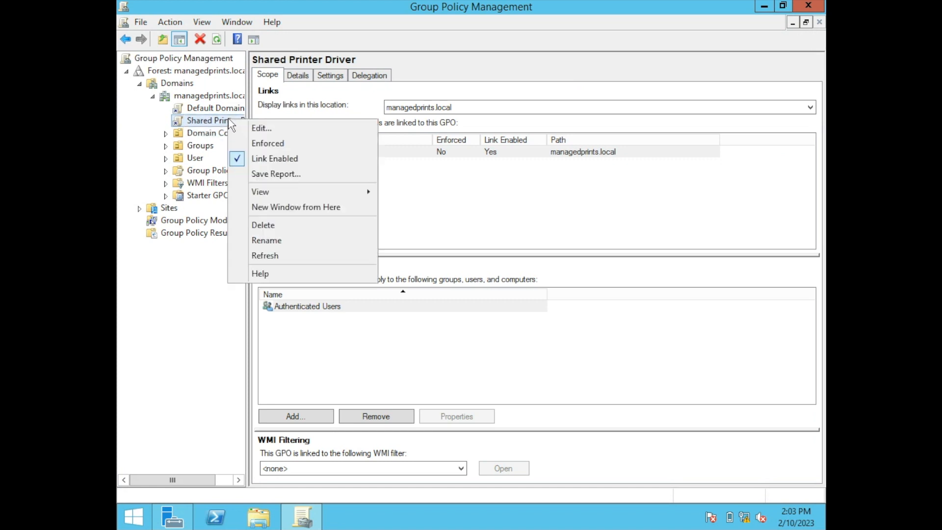
pyautogui.click(242, 129)
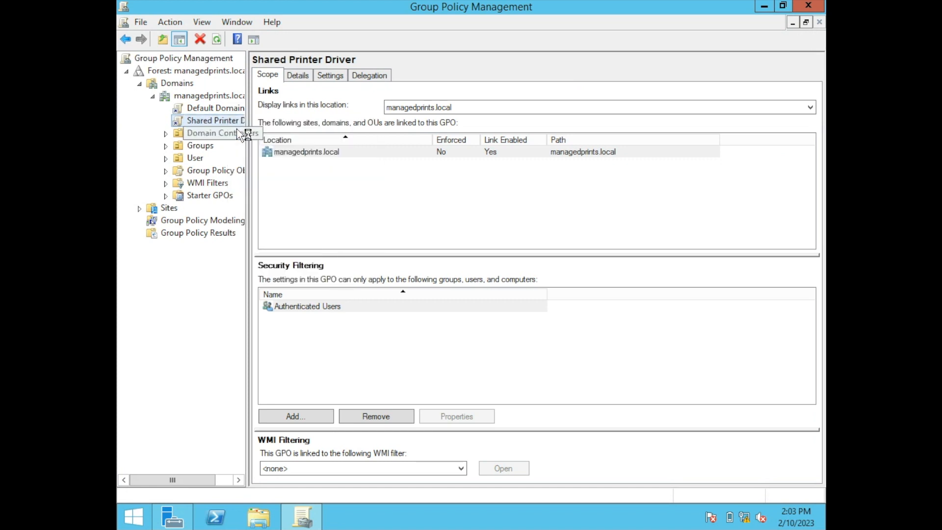
pyautogui.click(690, 59)
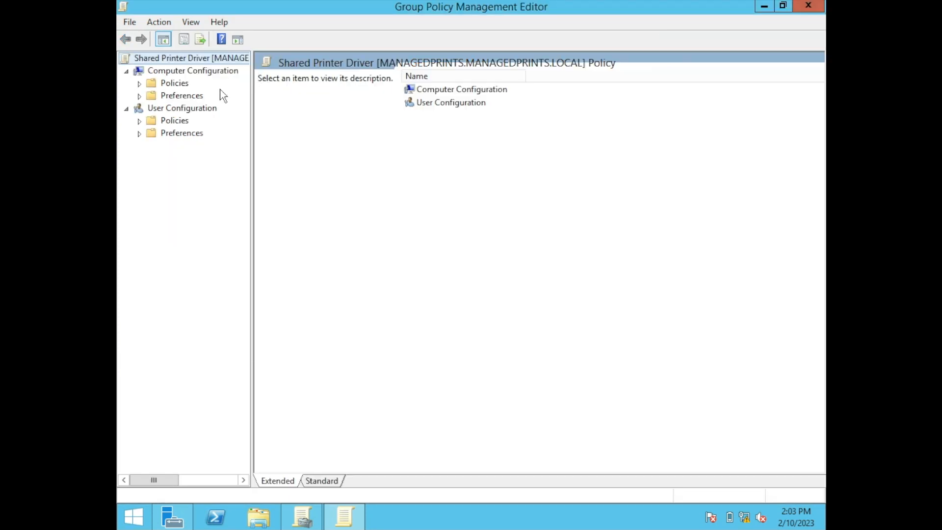
# Enable "Only use Package Point and print" in the Printers administrative templates under Computer Configuration policies.
pyautogui.click(140, 85)
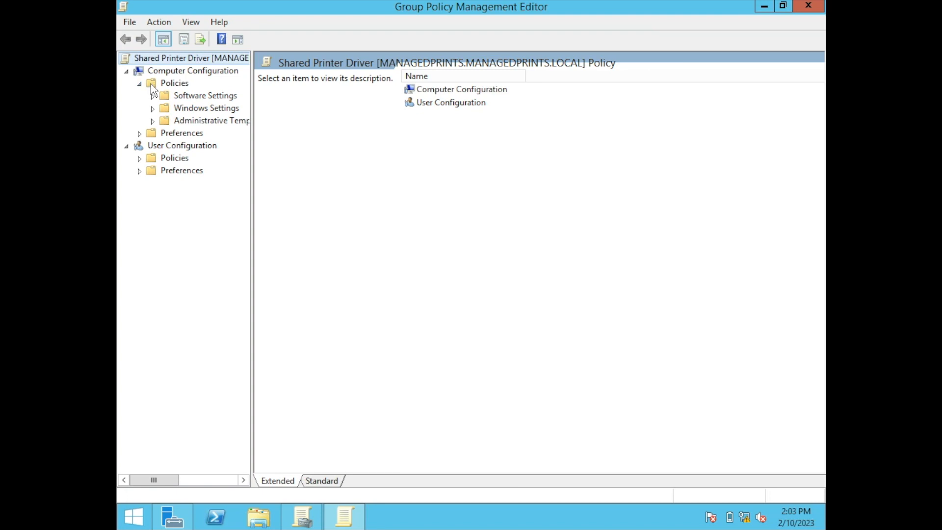
pyautogui.click(152, 122)
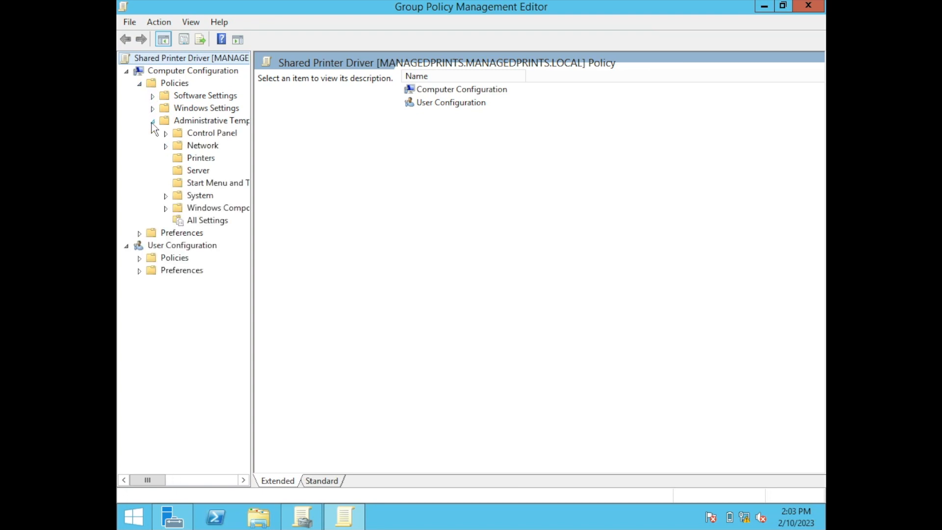
pyautogui.click(180, 159)
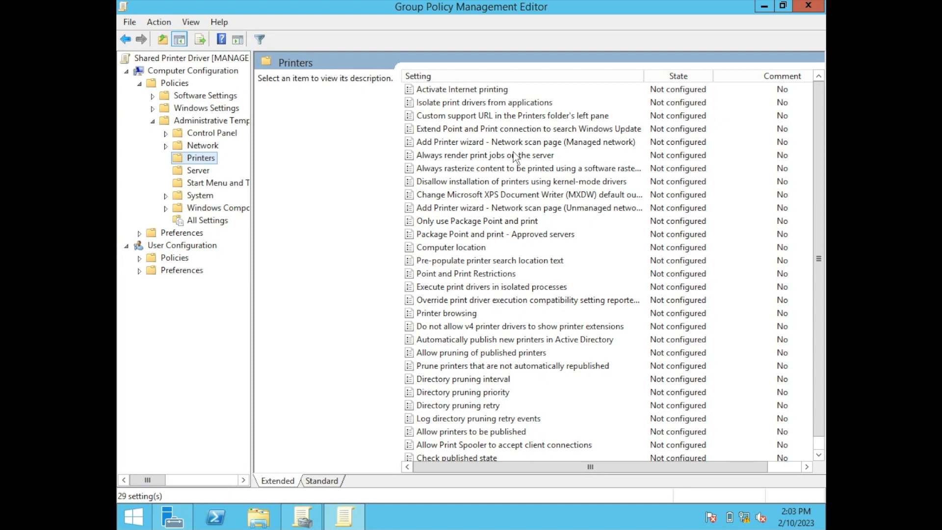
pyautogui.doubleClick(487, 222)
pyautogui.click(182, 123)
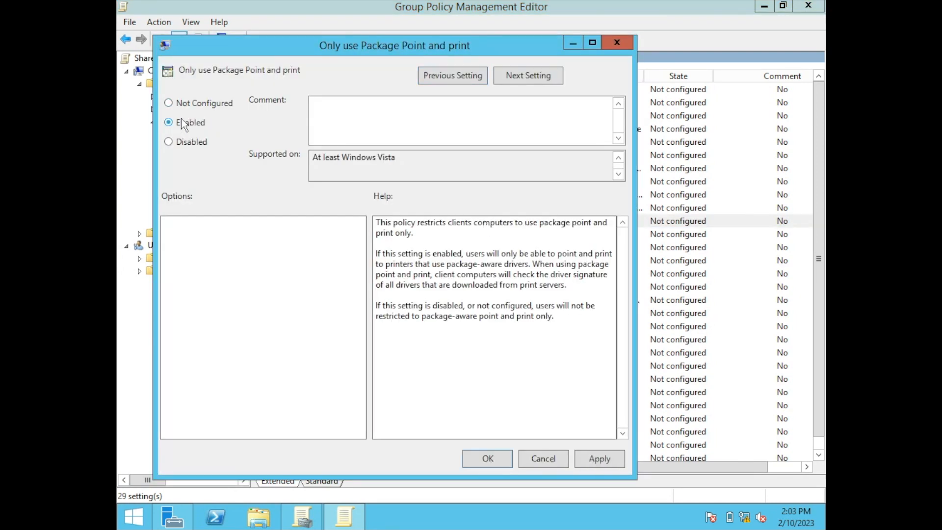
pyautogui.click(600, 461)
pyautogui.click(502, 458)
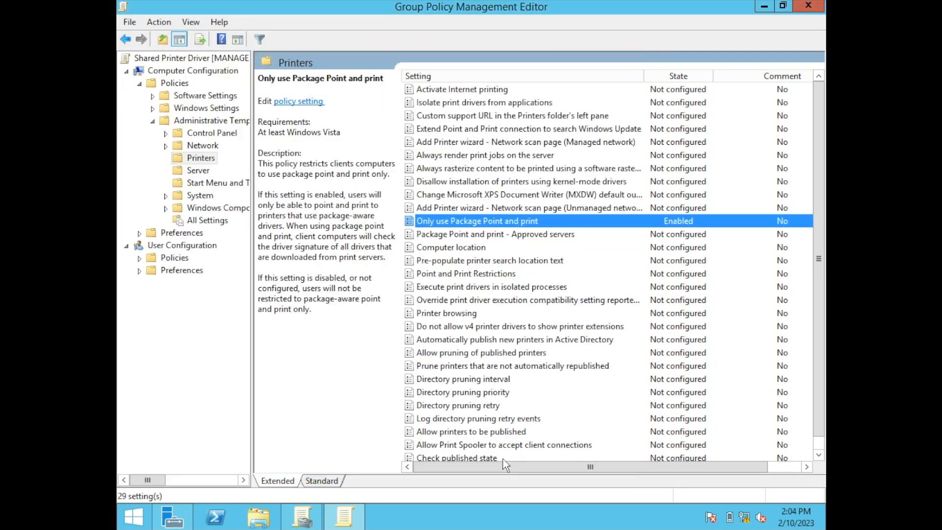
# Enable the computer's Point and Print Restrictions, with both security prompts set to "Do not show warning or elevation prompt".
pyautogui.doubleClick(478, 273)
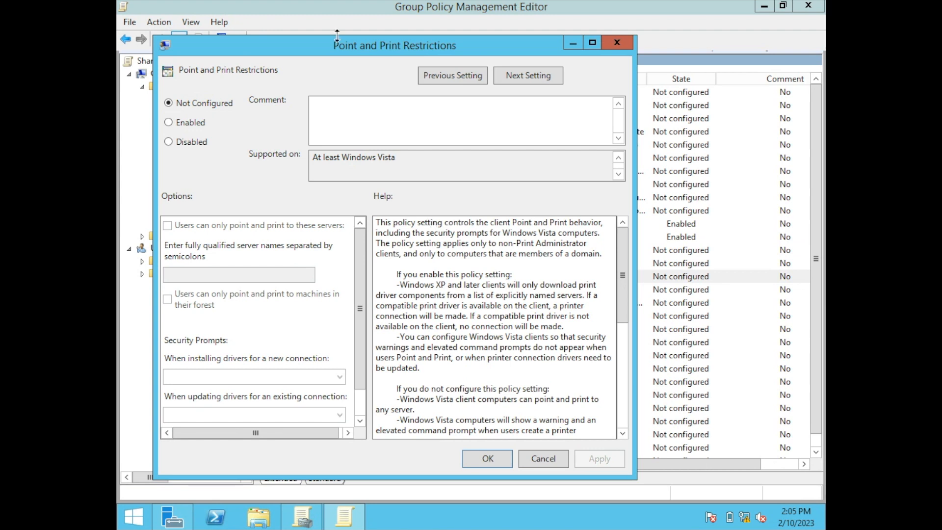
pyautogui.moveTo(333, 54); pyautogui.dragTo(330, 45)
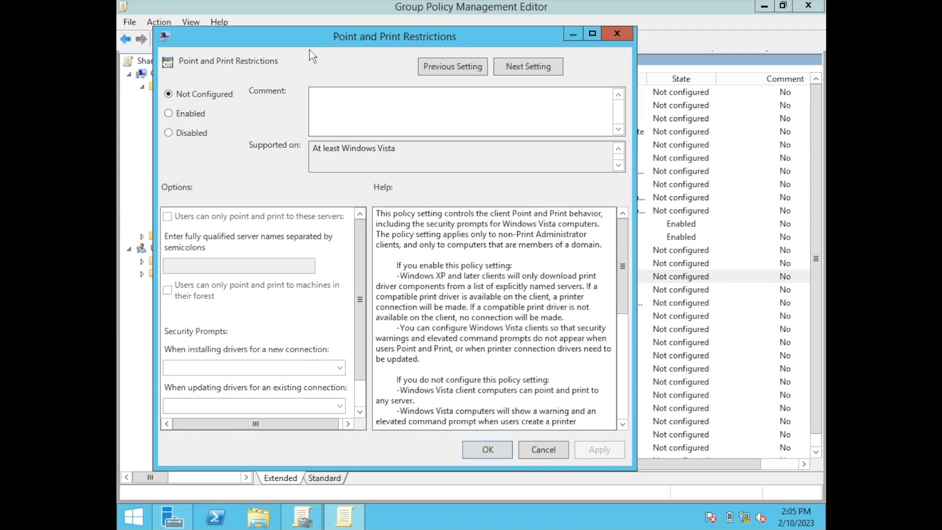
pyautogui.click(197, 118)
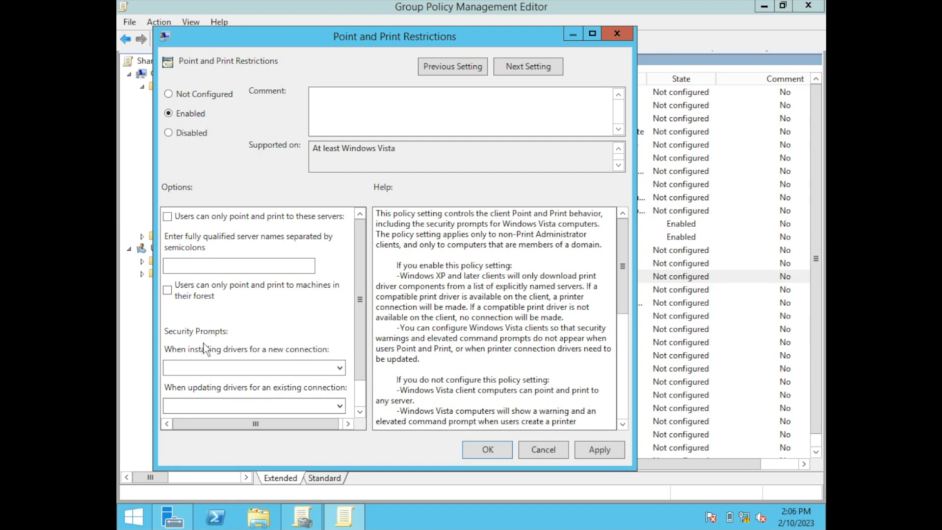
pyautogui.click(193, 368)
pyautogui.click(194, 392)
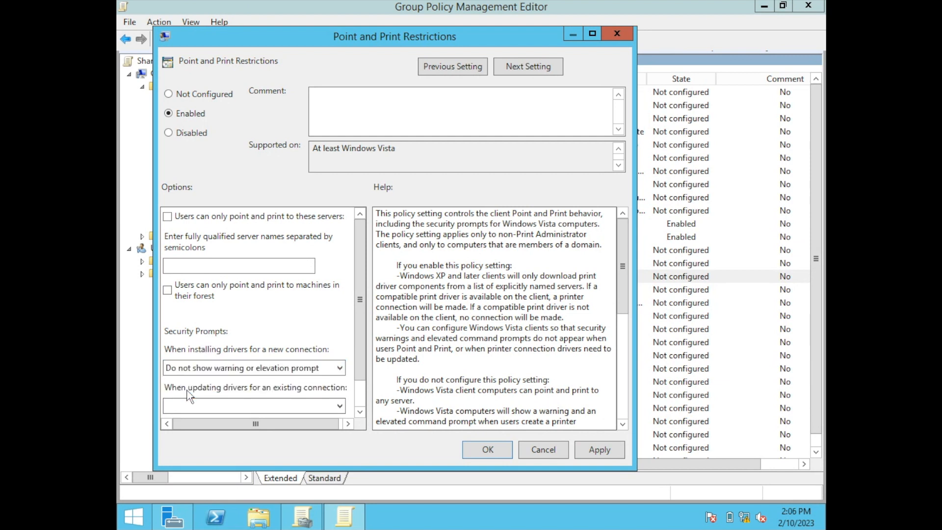
pyautogui.scroll(-1, 360, 338)
pyautogui.click(326, 372)
pyautogui.click(272, 407)
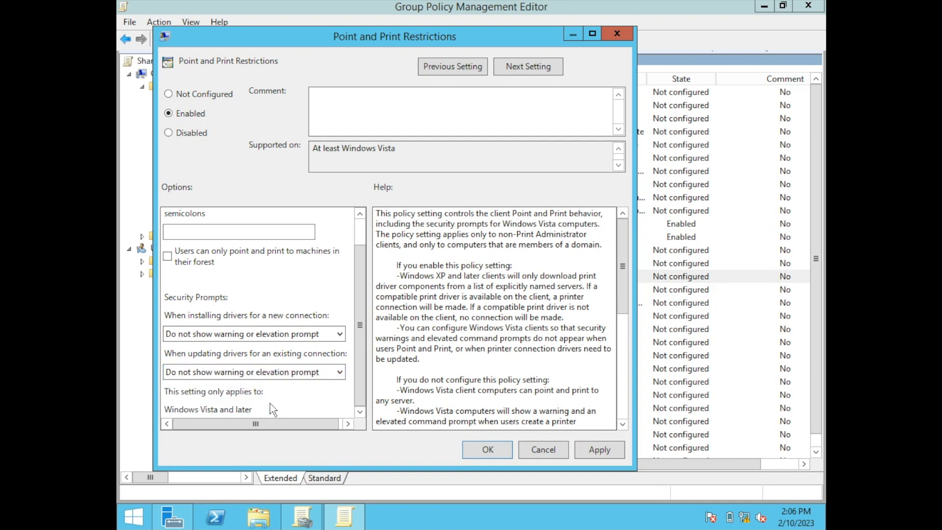
pyautogui.click(584, 456)
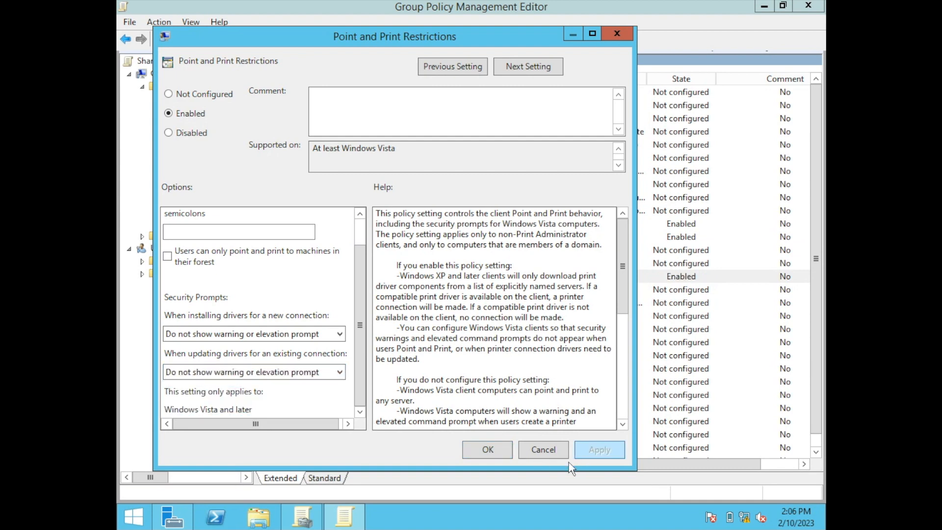
pyautogui.click(487, 451)
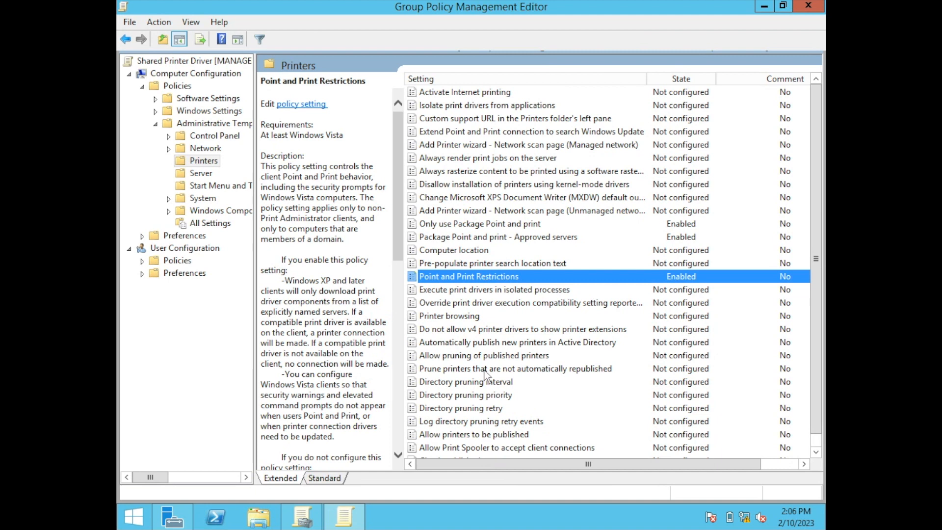
# Enable "Only use Package Point and print" for Printers in the Control Panel administrative templates under User Configuration policies.
pyautogui.click(141, 86)
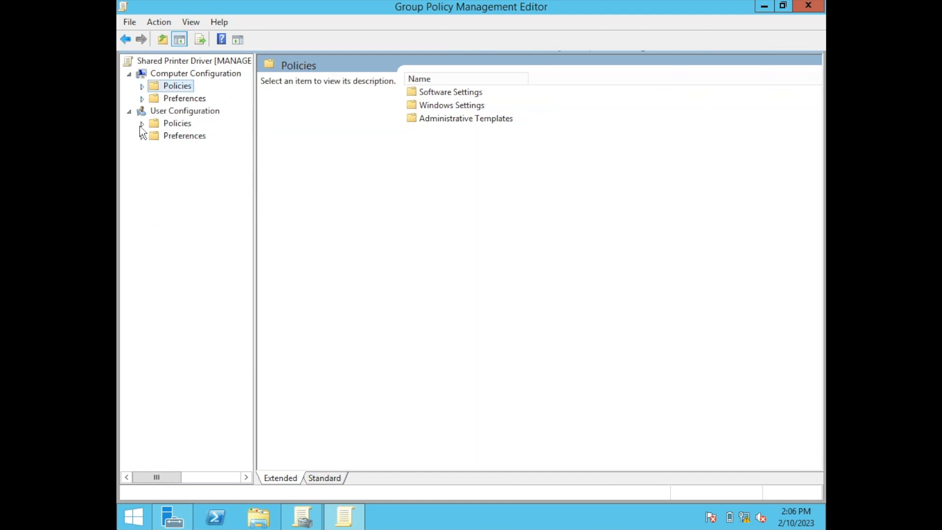
pyautogui.click(142, 123)
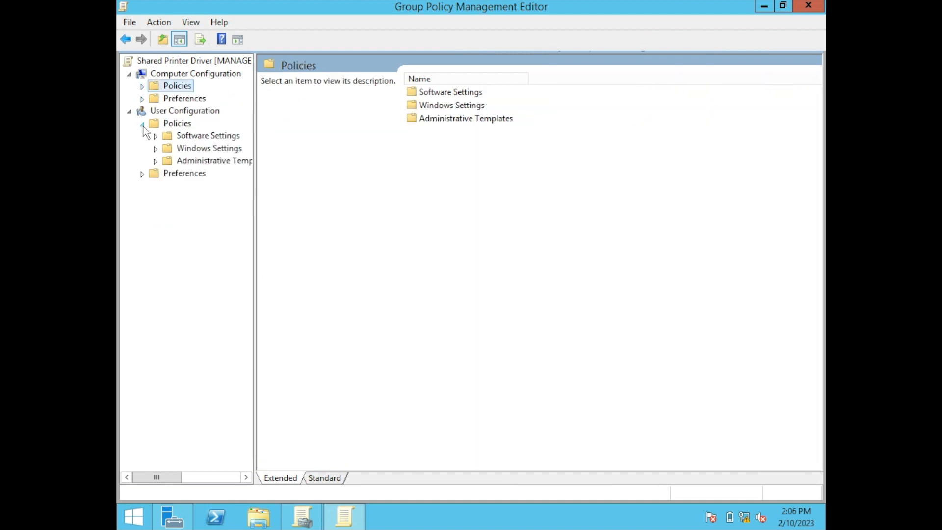
pyautogui.click(155, 160)
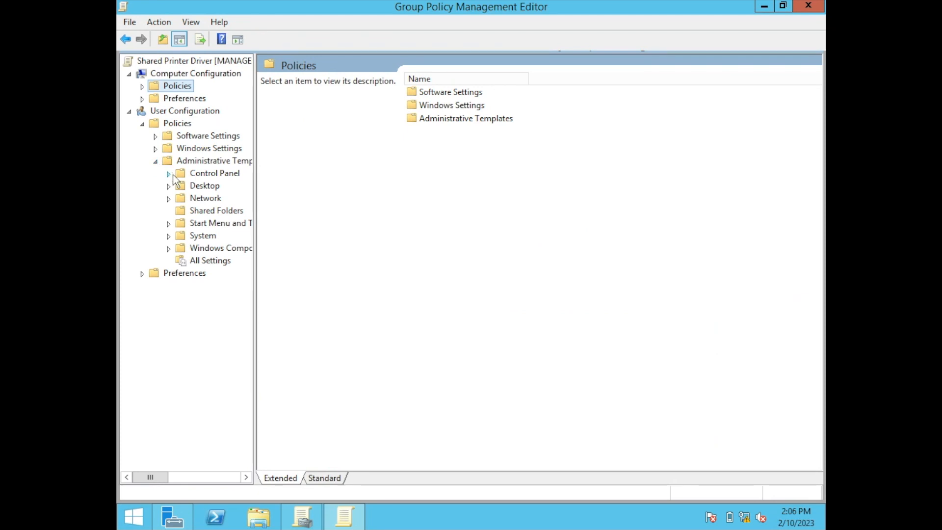
pyautogui.click(169, 173)
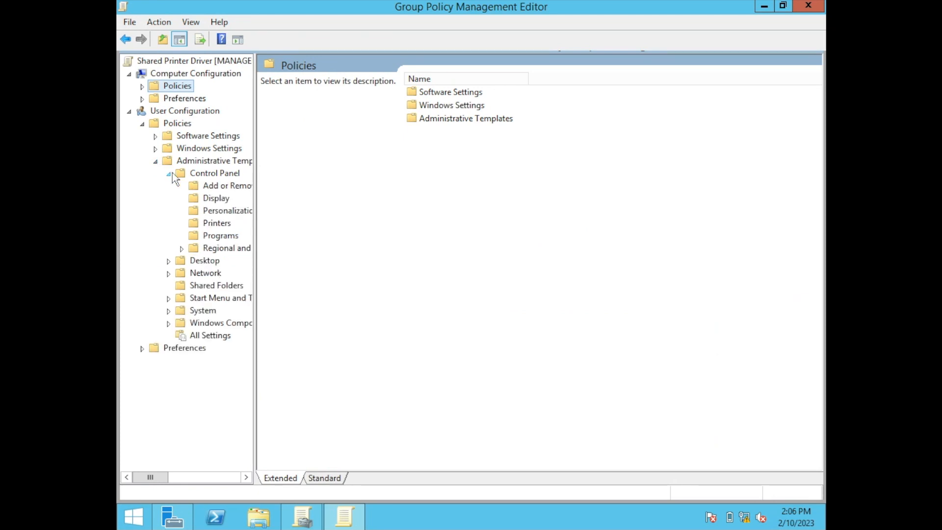
pyautogui.click(199, 225)
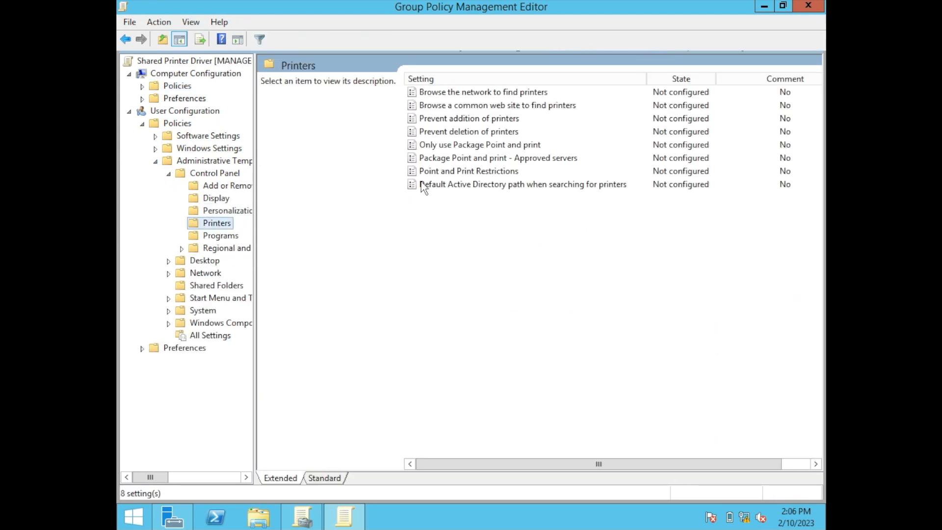
pyautogui.doubleClick(440, 147)
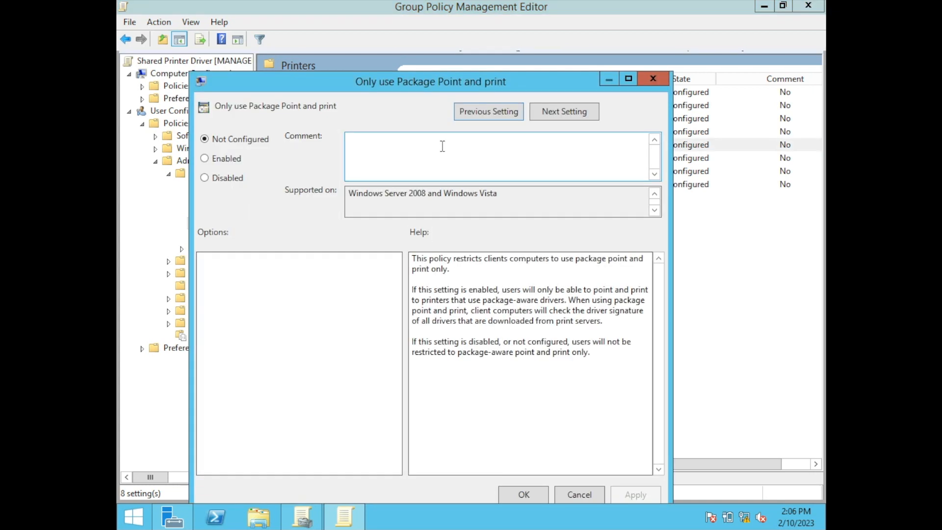
pyautogui.click(239, 159)
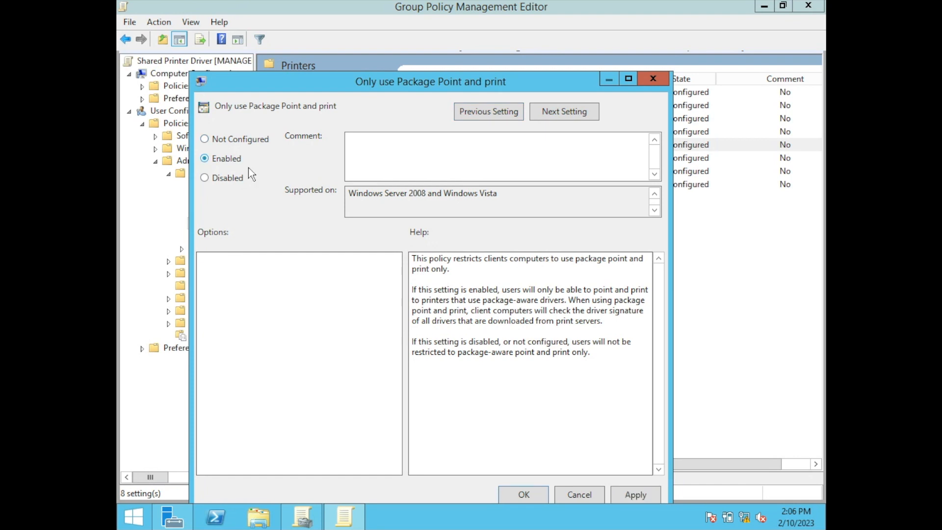
pyautogui.click(627, 493)
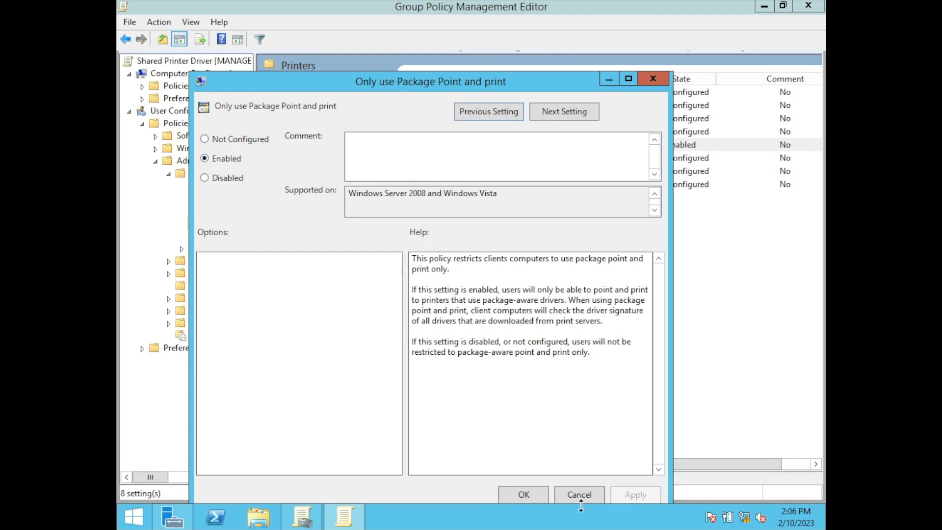
pyautogui.click(524, 495)
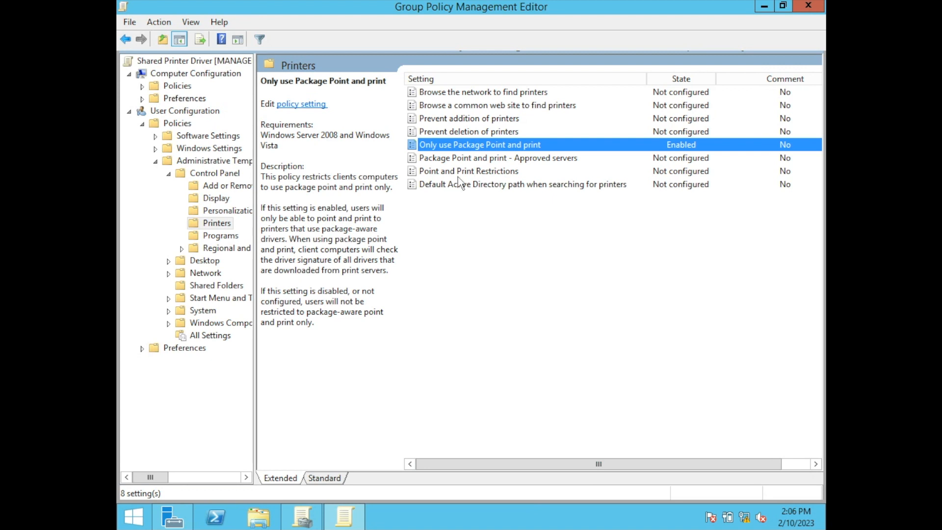
pyautogui.click(142, 123)
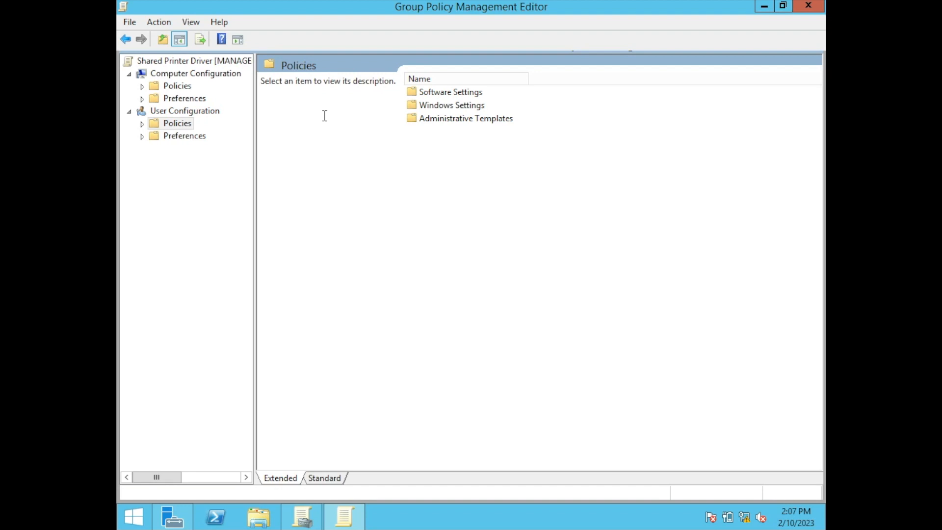
# Open the Security Options of the Local Policies in the Windows security settings under Computer Configuration policies.
pyautogui.click(142, 86)
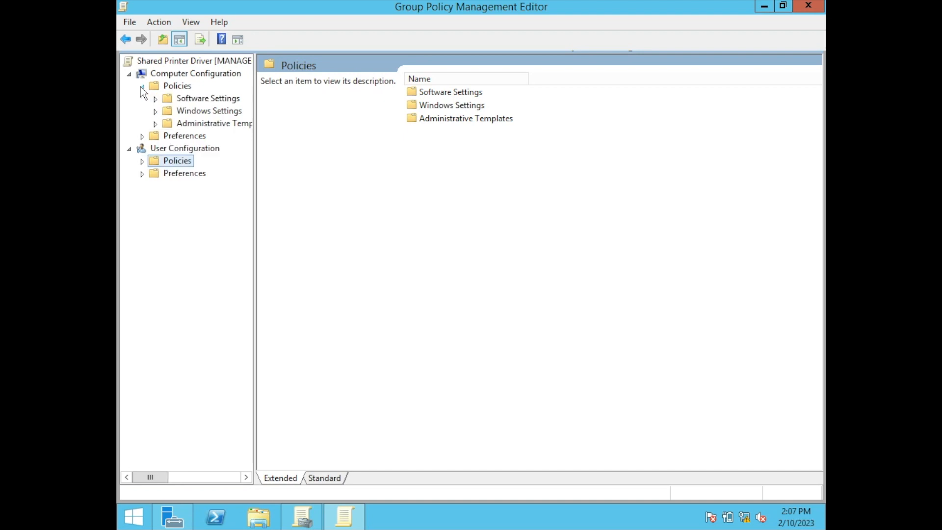
pyautogui.click(155, 111)
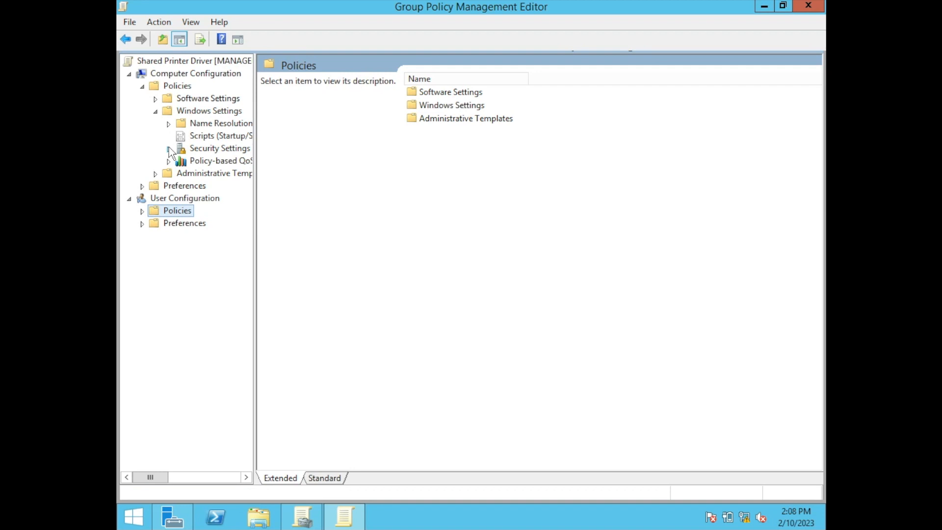
pyautogui.click(169, 149)
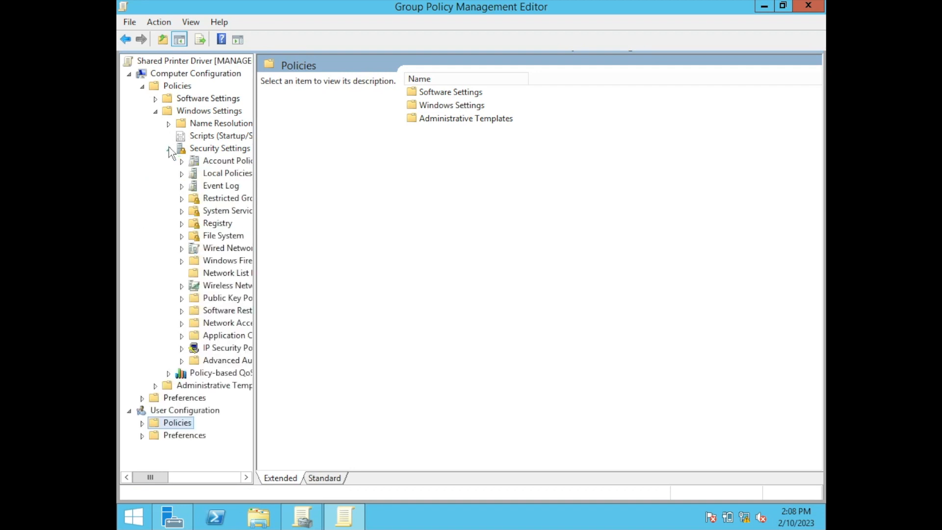
pyautogui.click(182, 174)
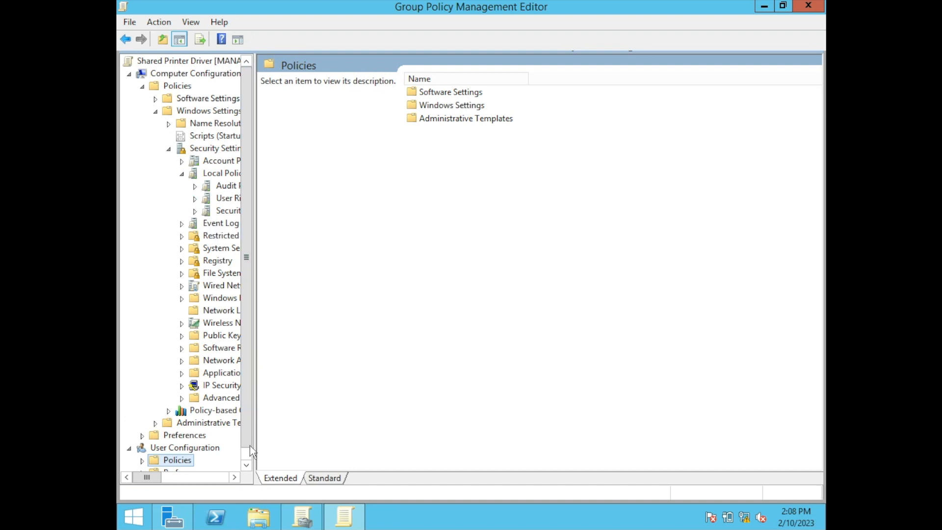
pyautogui.click(234, 477)
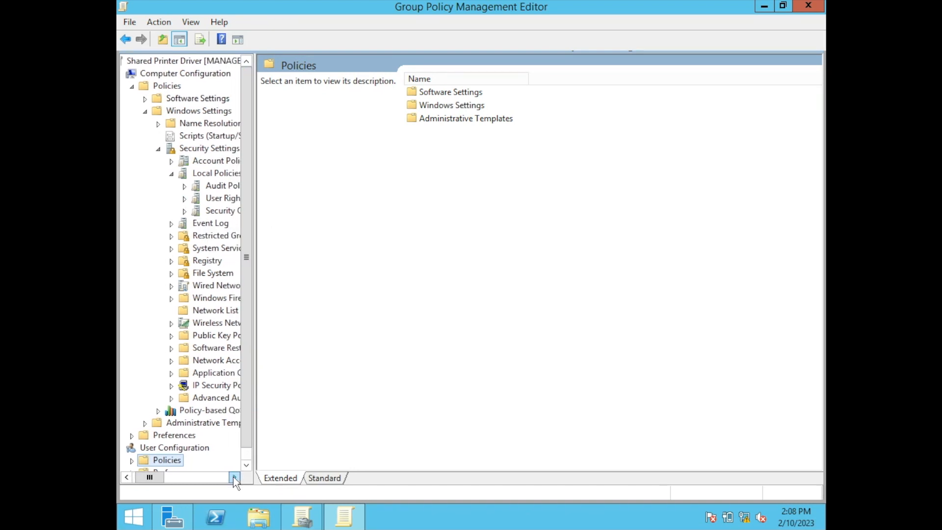
pyautogui.click(233, 477)
pyautogui.click(234, 476)
pyautogui.click(234, 476)
pyautogui.click(233, 476)
pyautogui.click(233, 476)
pyautogui.click(234, 476)
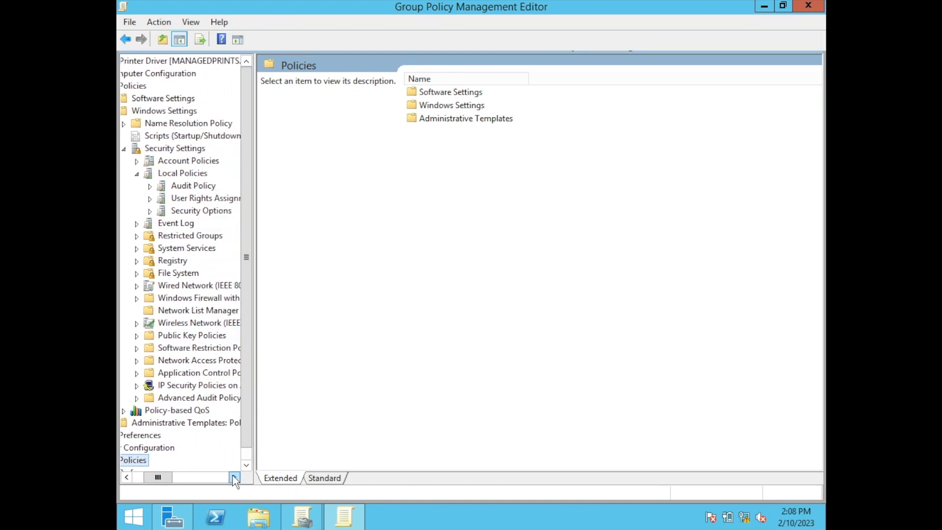
pyautogui.click(234, 476)
pyautogui.click(233, 476)
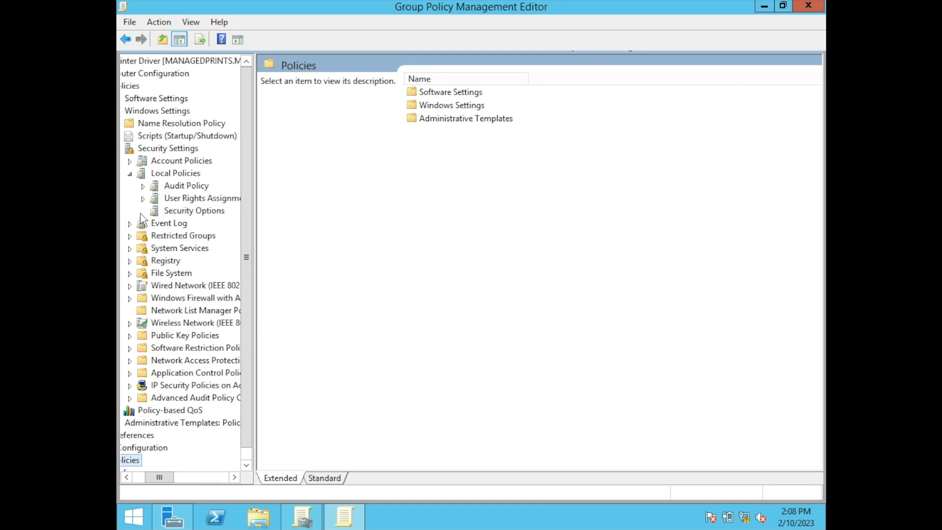
pyautogui.click(166, 211)
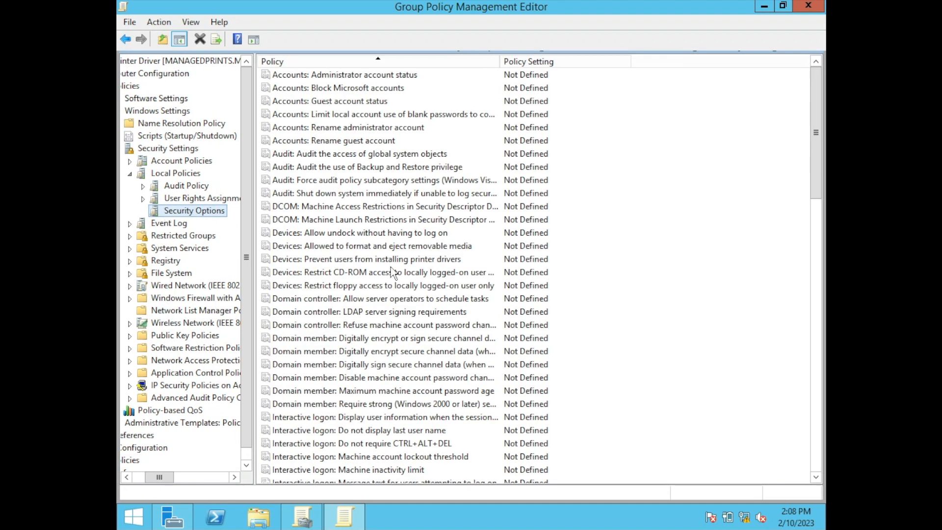
# Define the "Devices: Prevent users from installing printer drivers" policy as Disabled.
pyautogui.click(342, 260)
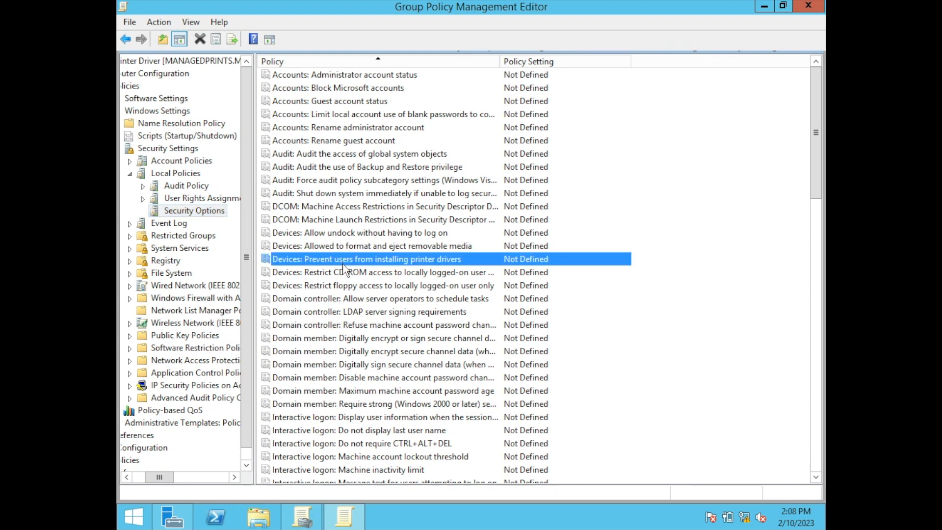
pyautogui.doubleClick(343, 260)
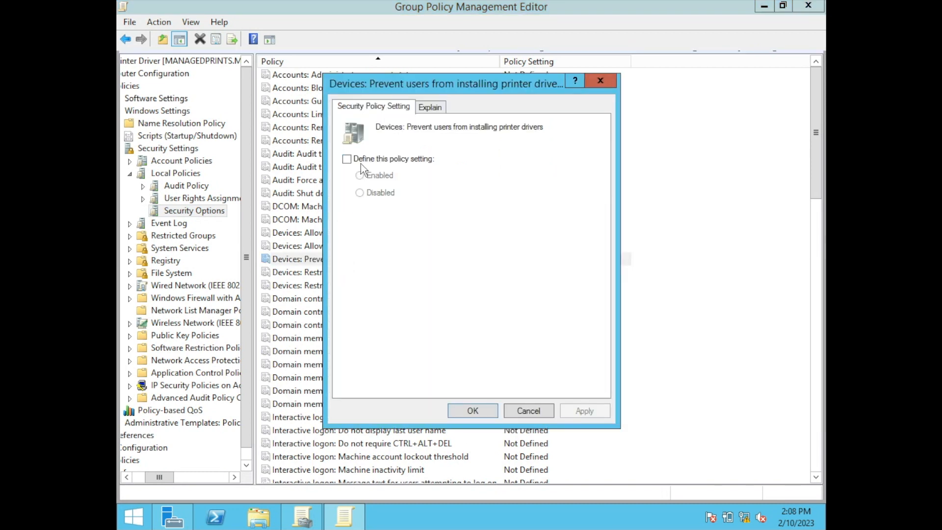
pyautogui.click(360, 164)
pyautogui.click(368, 192)
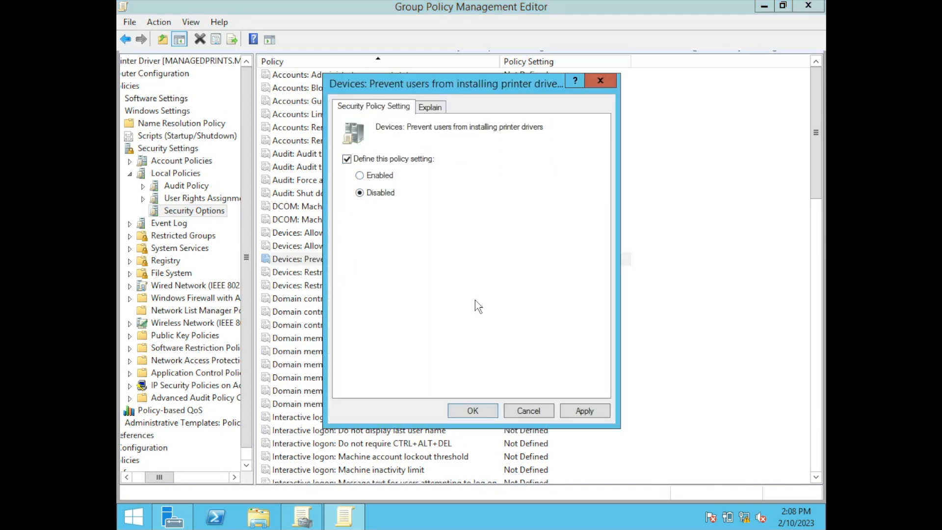
pyautogui.click(568, 410)
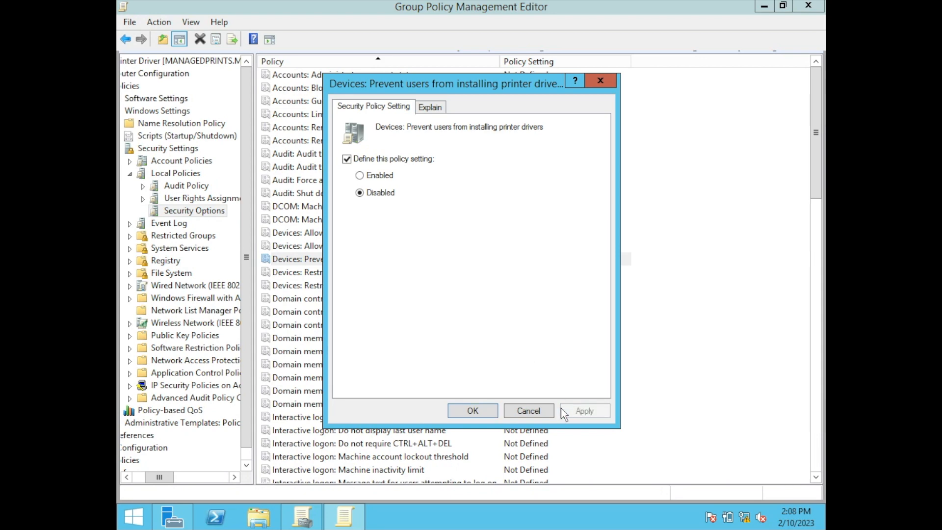
pyautogui.click(486, 416)
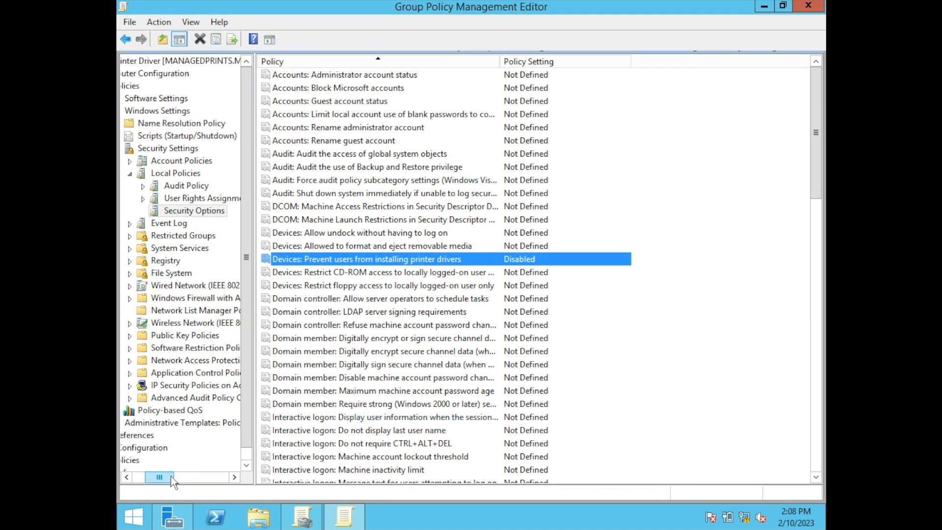
# Create a shared printer item in the User Configuration Control Panel preferences for Printers, with share path \\managedprints\IT_1st_01.
pyautogui.moveTo(171, 476); pyautogui.dragTo(158, 477)
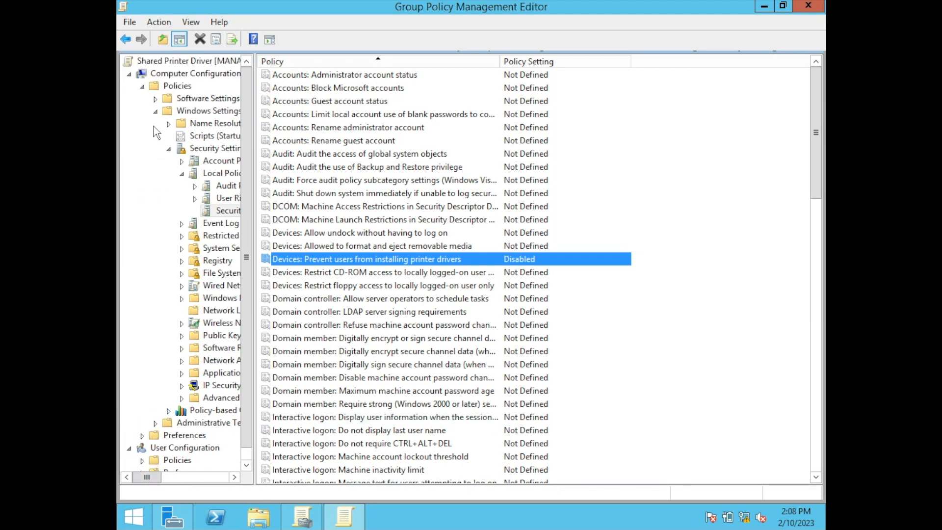
pyautogui.click(155, 111)
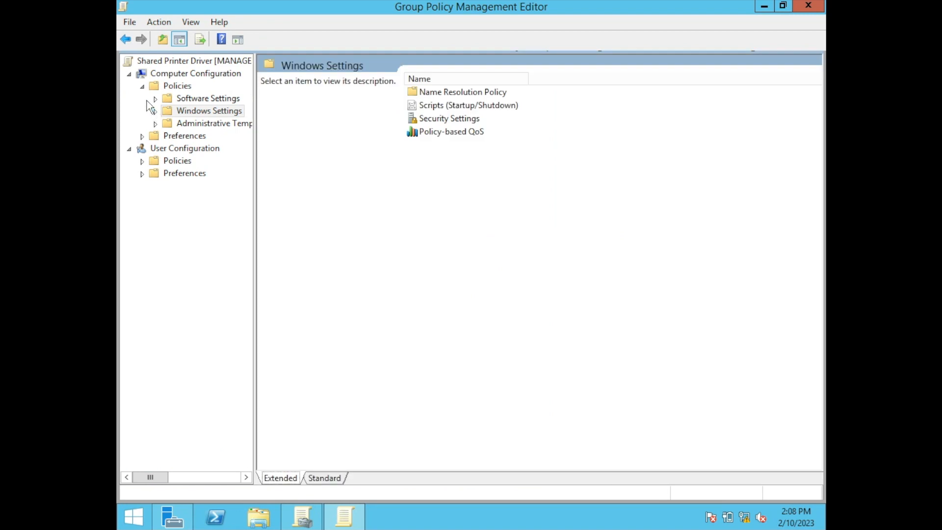
pyautogui.click(143, 174)
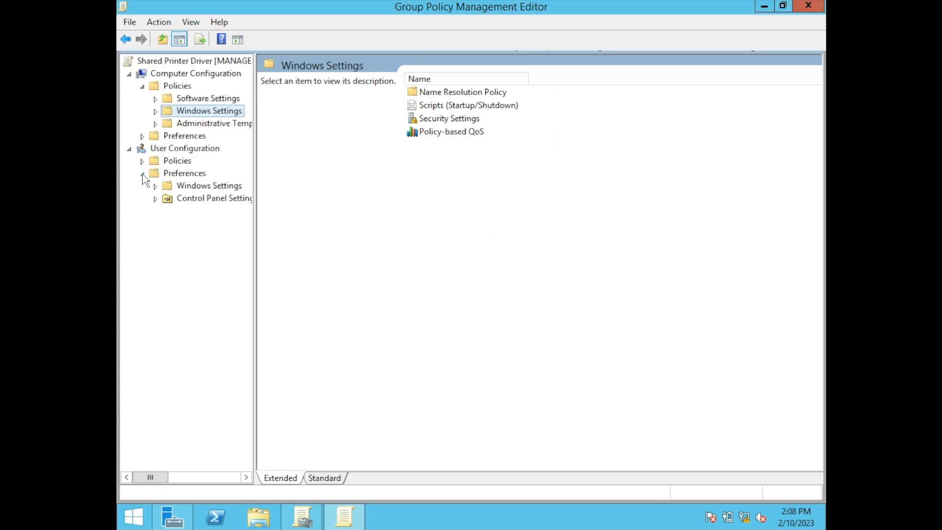
pyautogui.click(155, 198)
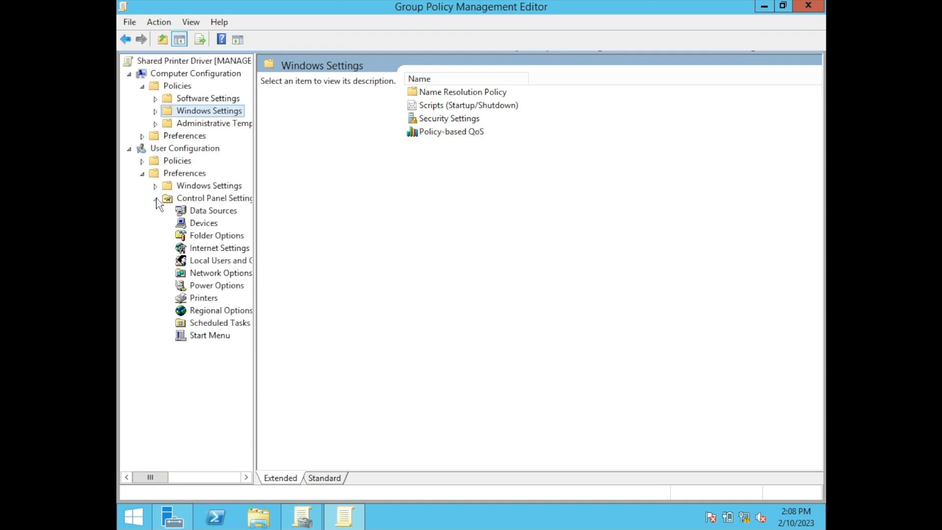
pyautogui.click(207, 300)
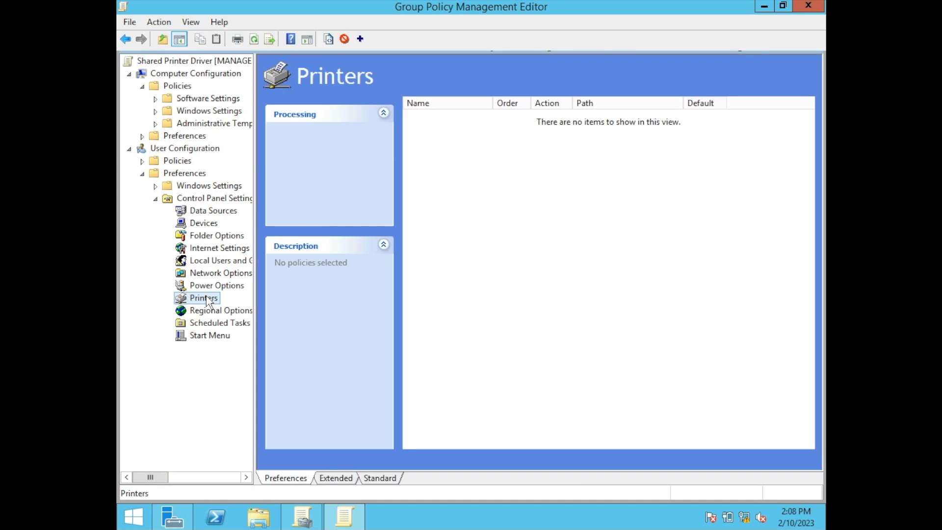
pyautogui.rightClick(464, 194)
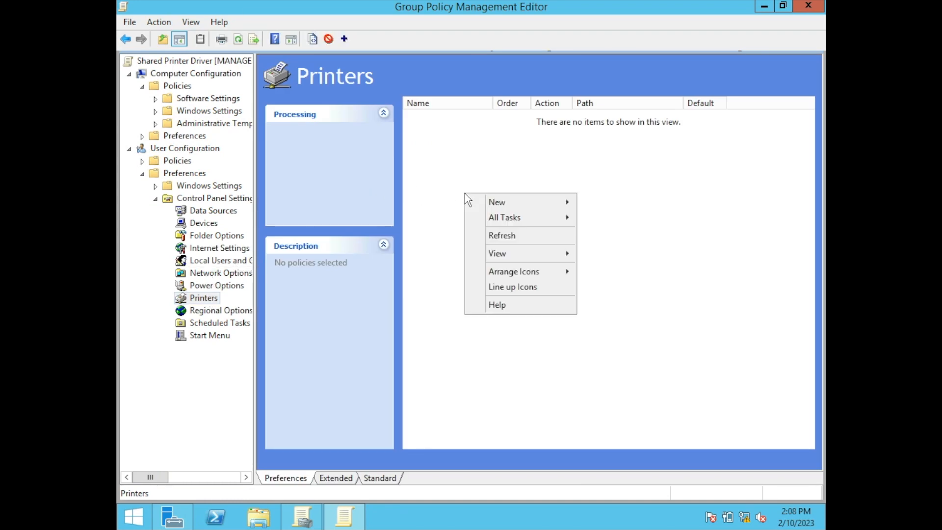
pyautogui.moveTo(486, 202)
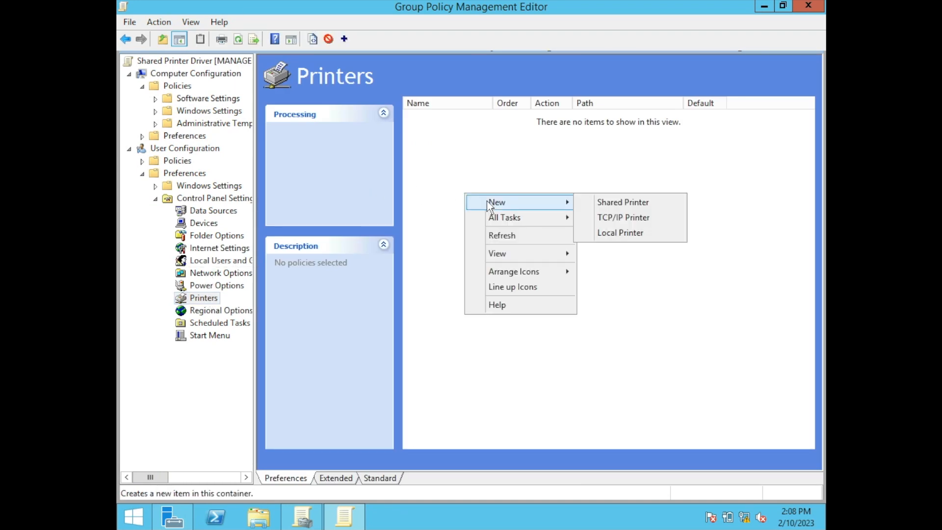
pyautogui.click(596, 201)
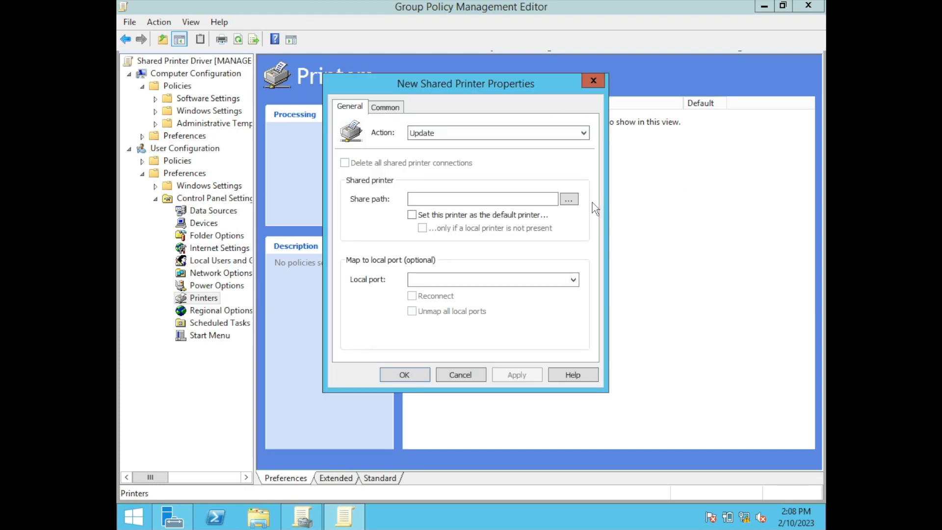
pyautogui.write('\\\\managedprints\\IT_1st_01')
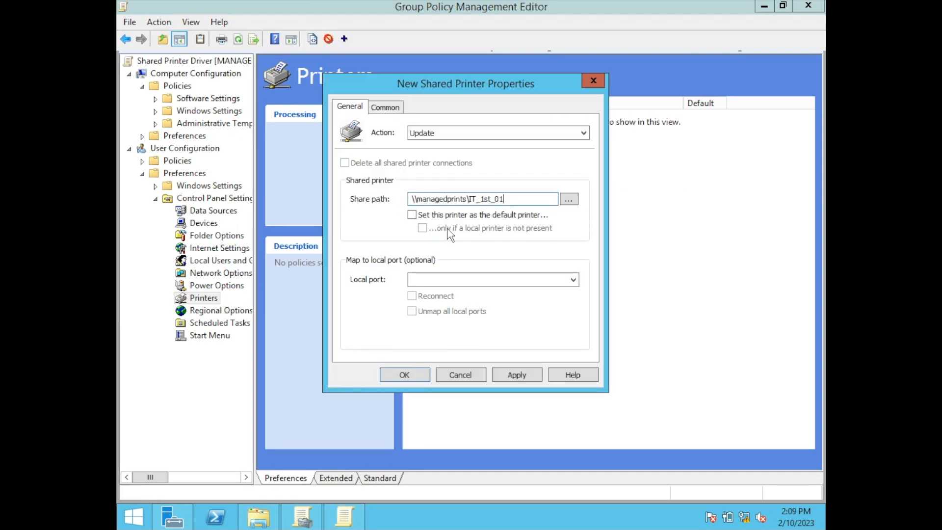
# Enable "Apply once and do not reapply" and "Item-level targeting" for the new shared printer.
pyautogui.click(386, 107)
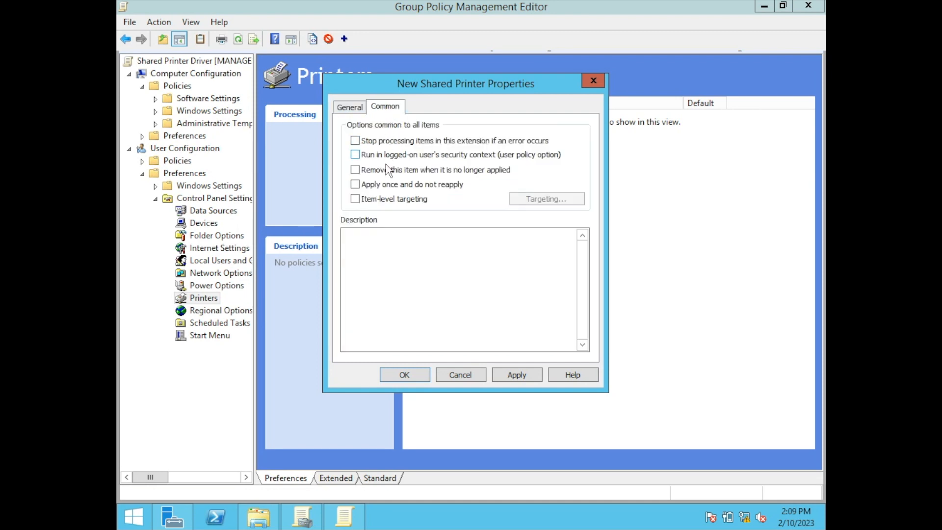
pyautogui.click(385, 189)
pyautogui.click(383, 201)
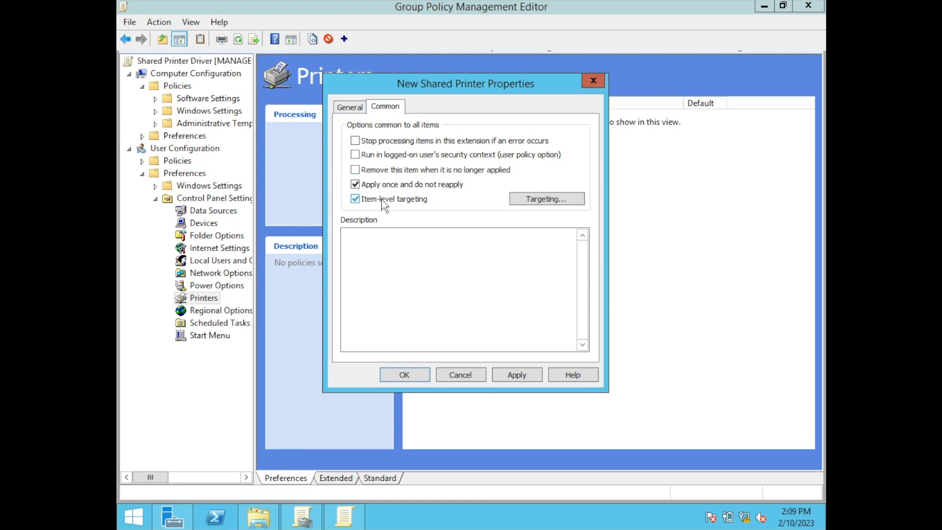
# Target the shared printer at users in the IT security group and save the printer item.
pyautogui.click(535, 206)
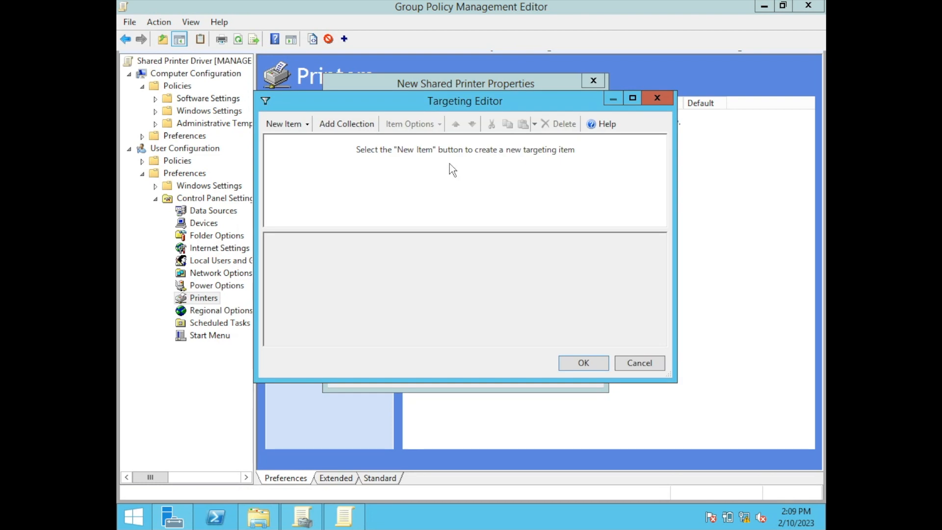
pyautogui.click(305, 125)
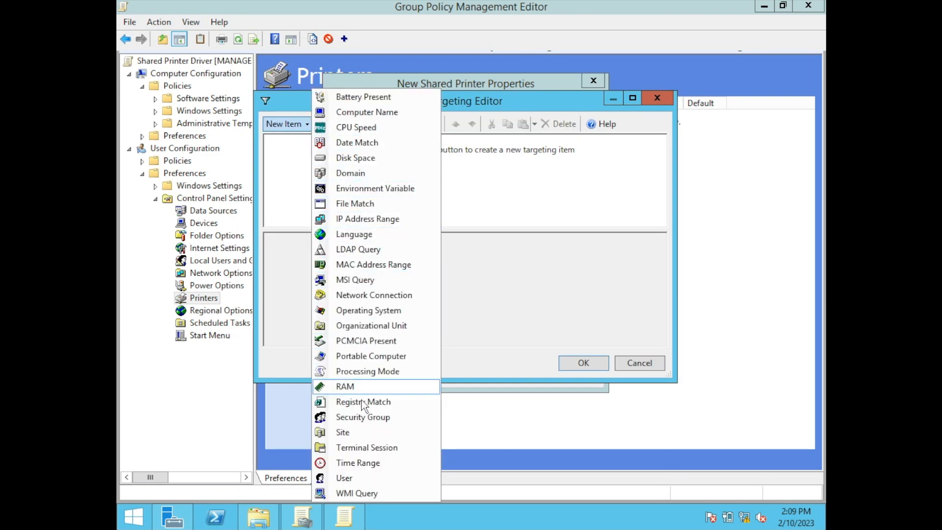
pyautogui.click(357, 417)
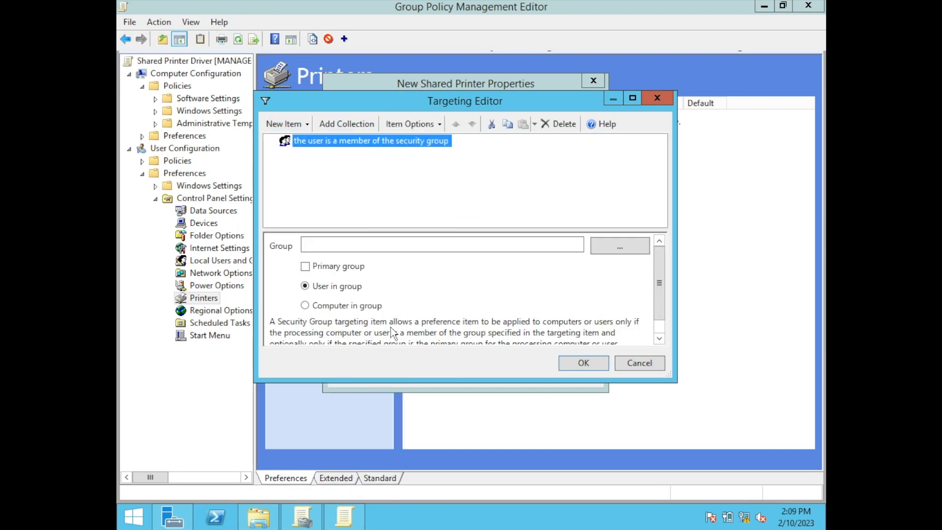
pyautogui.click(640, 249)
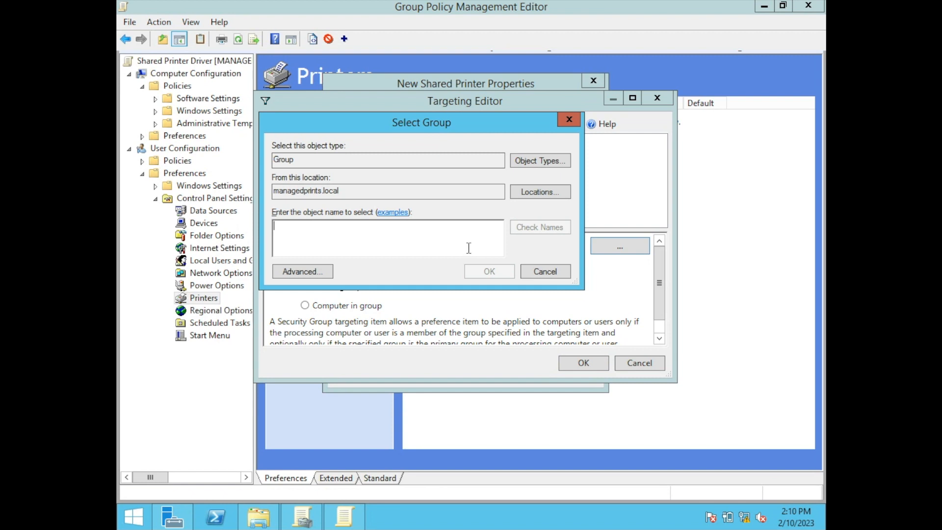
pyautogui.write('IT')
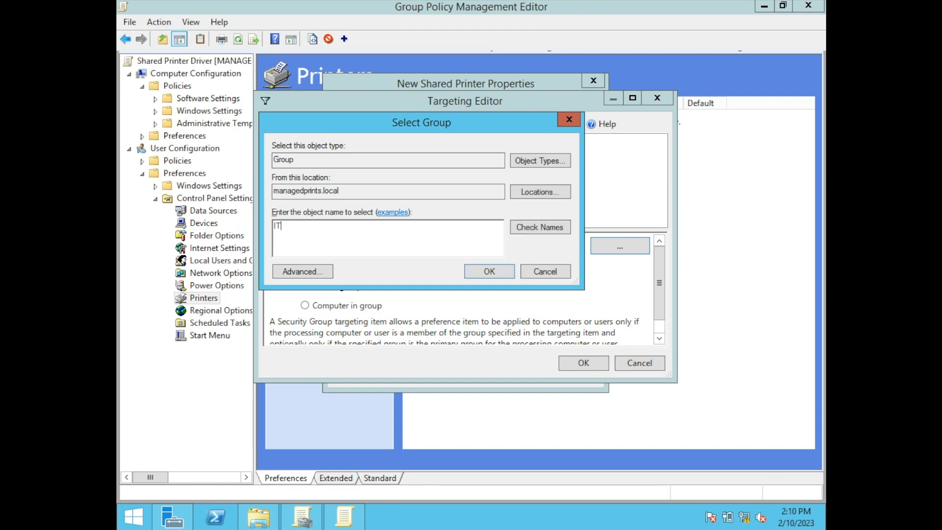
pyautogui.click(525, 232)
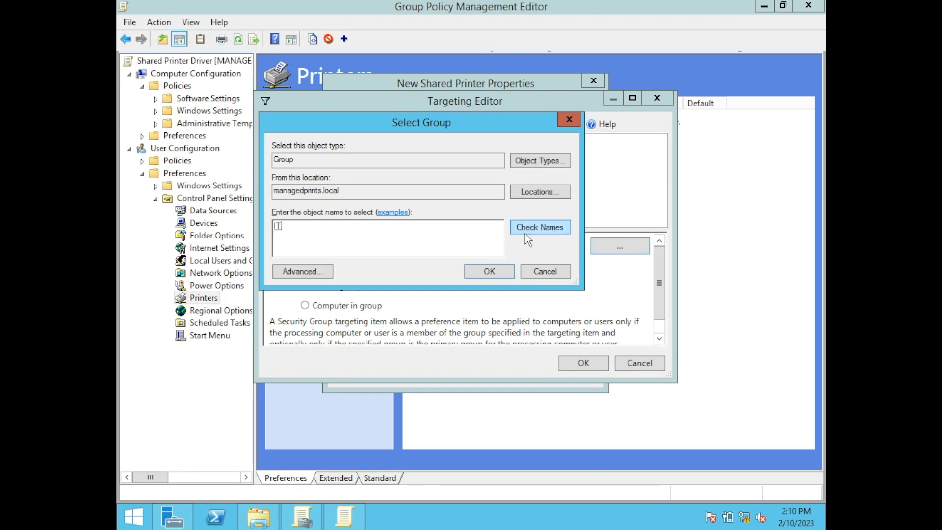
pyautogui.click(493, 270)
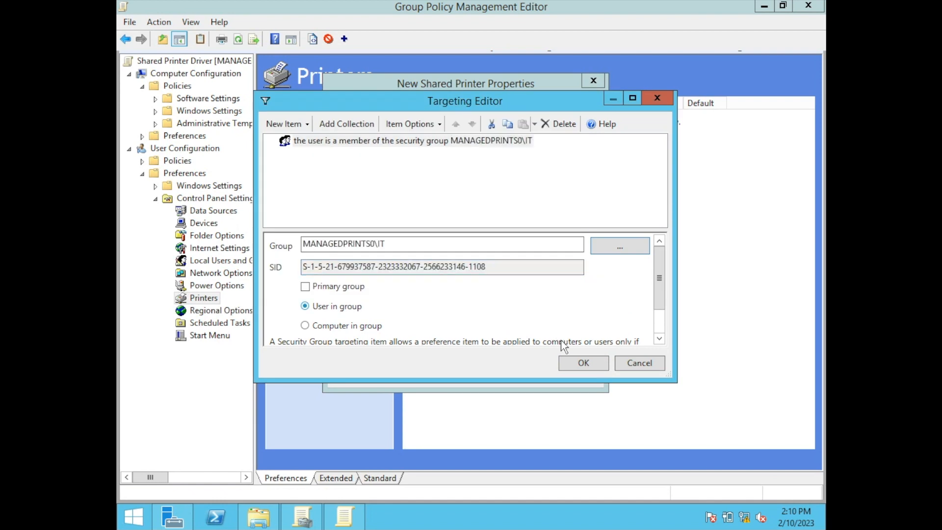
pyautogui.click(570, 365)
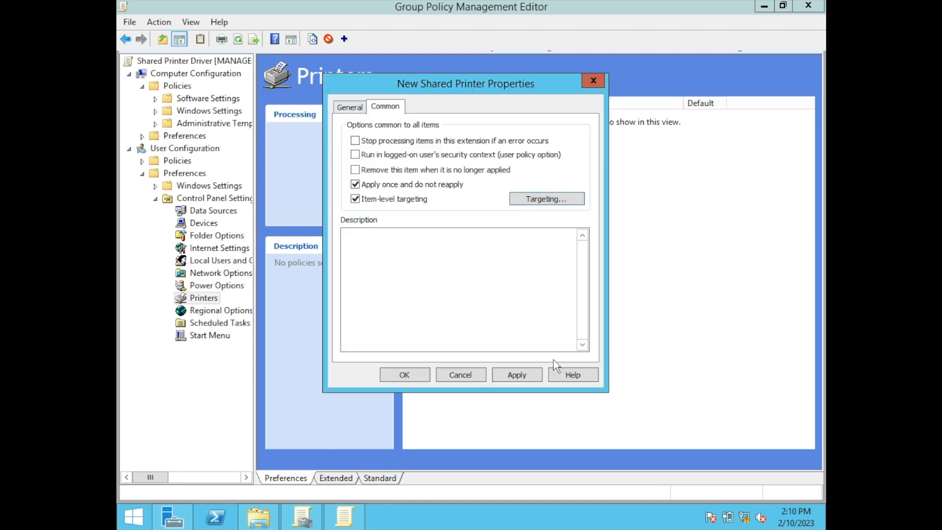
pyautogui.click(528, 375)
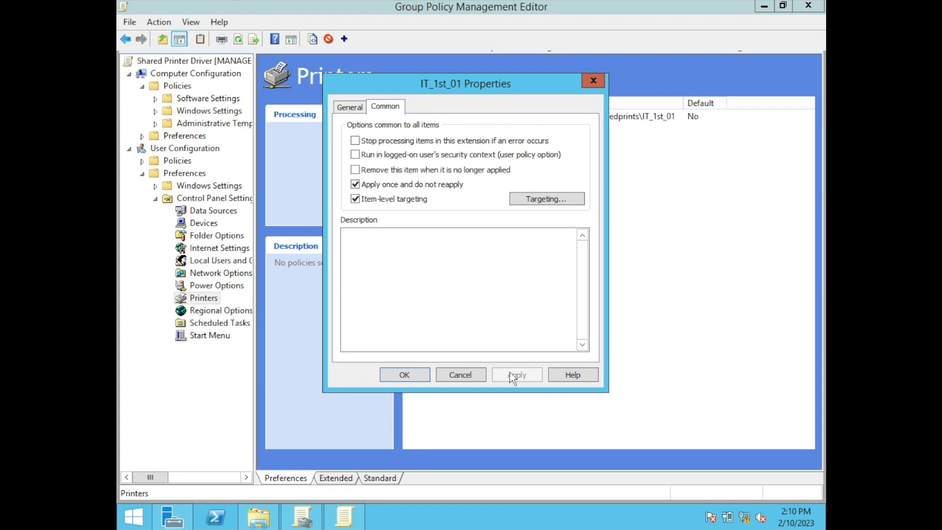
pyautogui.click(417, 376)
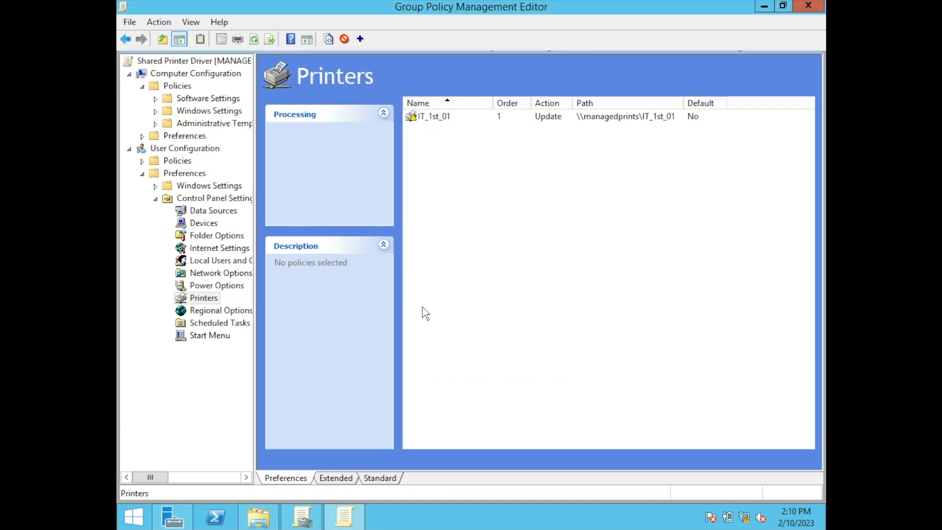
# Review the IT_1st_01 printer item and the Shared Printer Driver GPO's settings report, and close Group Policy Management.
pyautogui.click(432, 123)
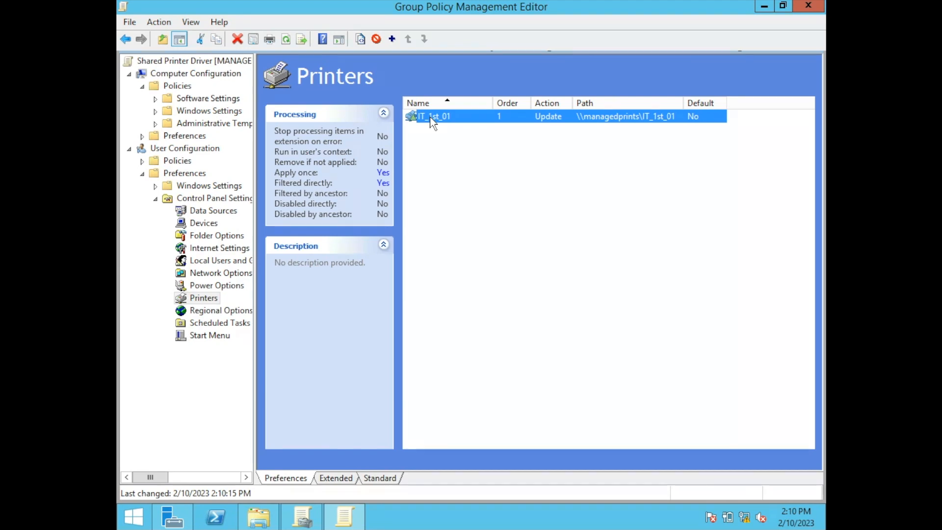
pyautogui.scroll(-8, 647, 295)
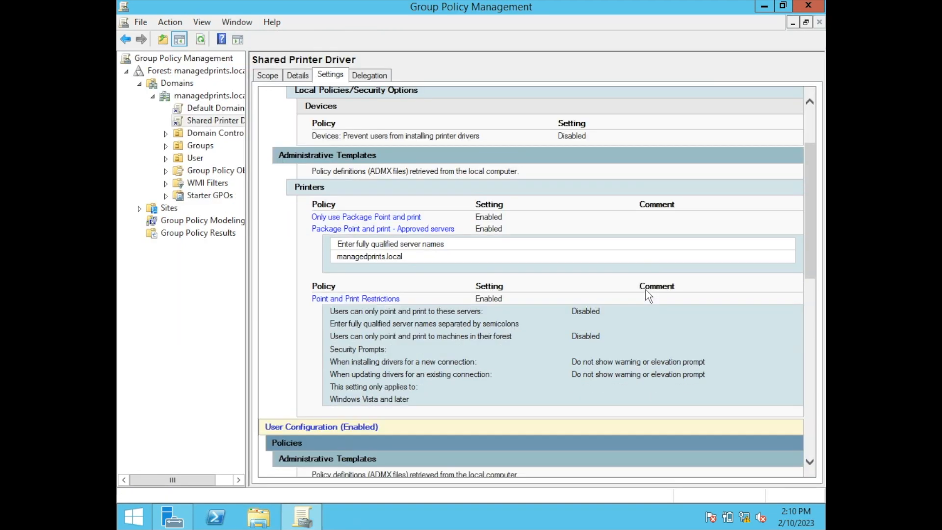
pyautogui.scroll(-3, 647, 295)
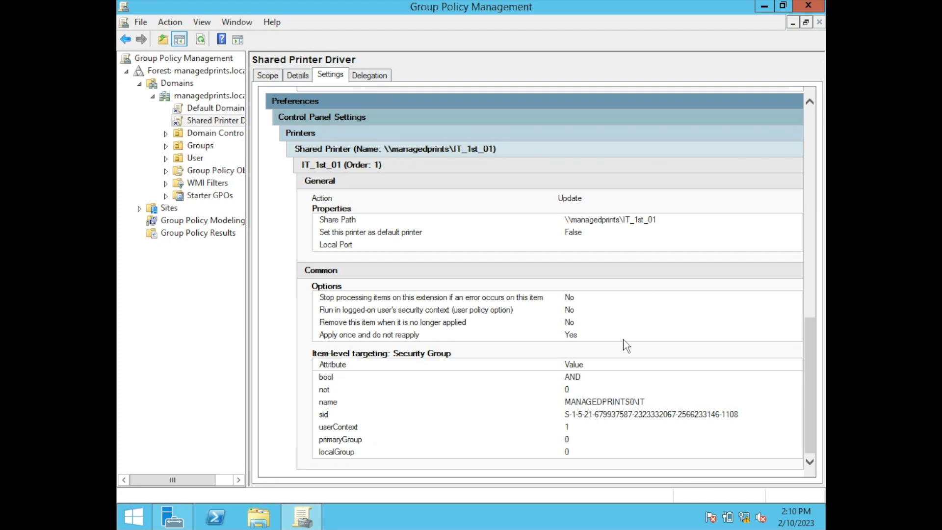
pyautogui.scroll(6, 625, 343)
pyautogui.scroll(9, 623, 337)
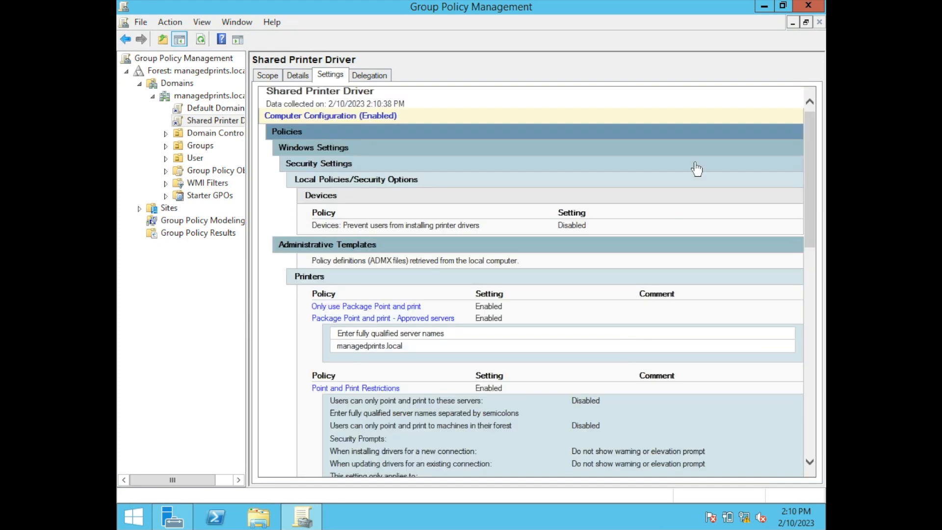
pyautogui.click(809, 6)
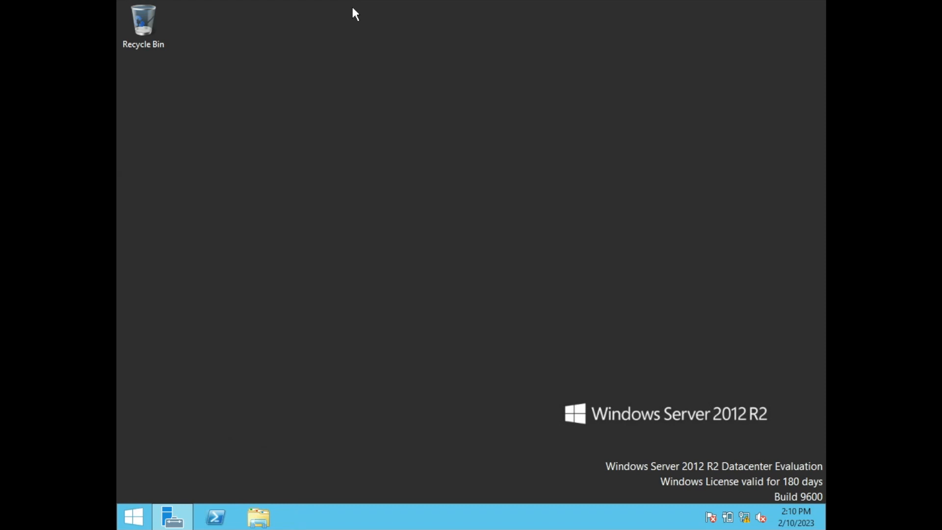